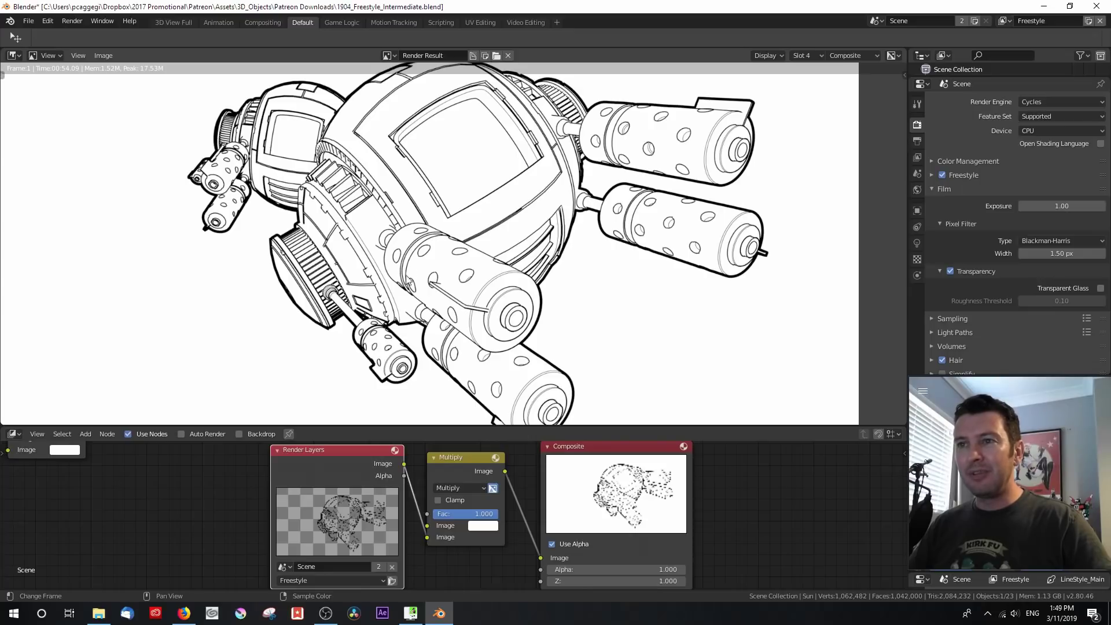
Step: Resize the node editor and nudge the Multiply node slightly
scroll(411, 231, "down", 1)
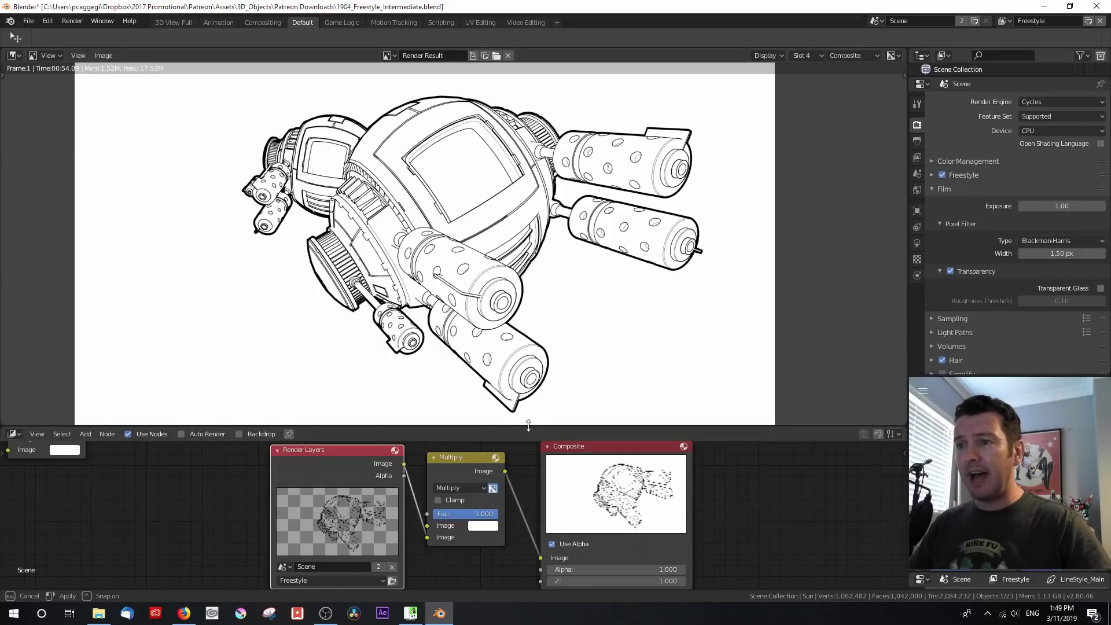
left_click_drag(529, 430, 529, 336)
middle_click_drag(429, 374, 361, 378)
scroll(362, 382, "up", 2)
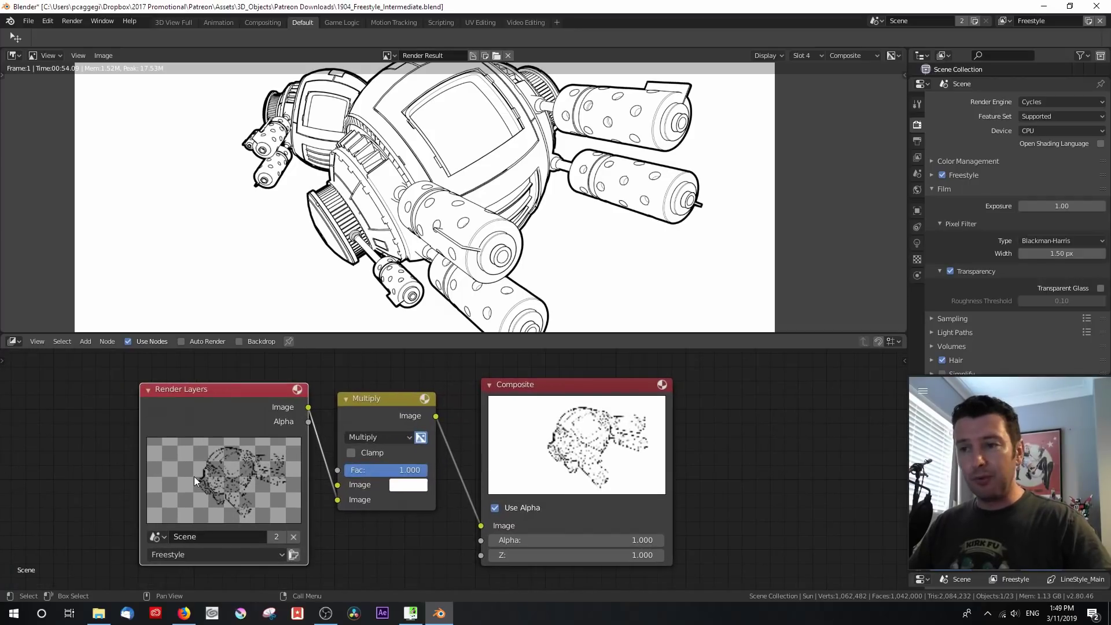
left_click_drag(378, 402, 382, 397)
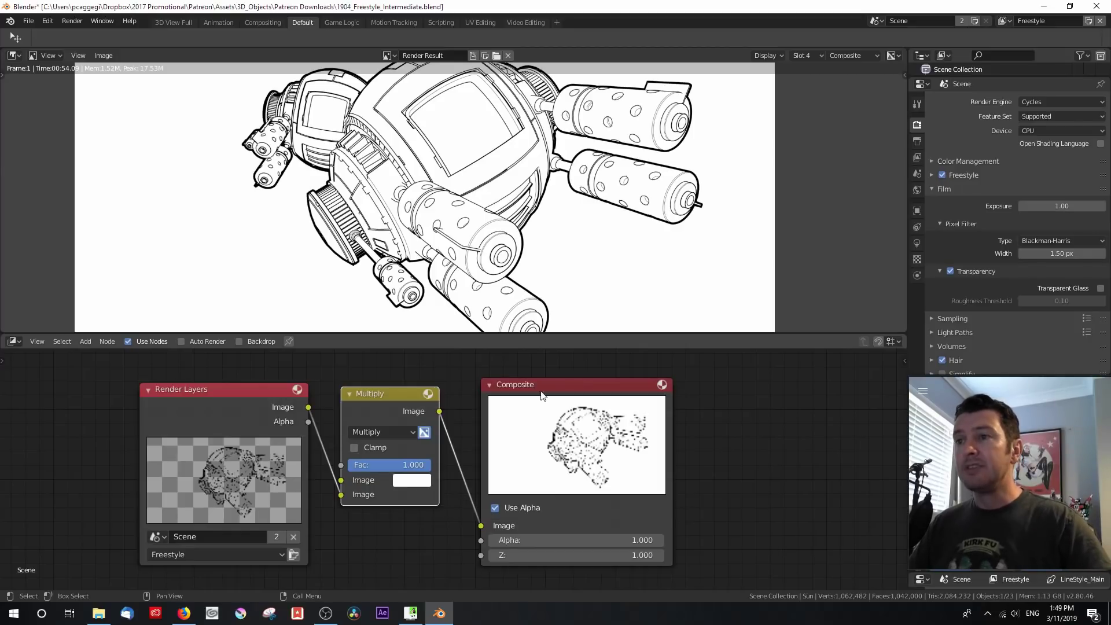
Step: Enlarge the render view again, recentre the nodes, and list the render slots
left_click_drag(481, 334, 466, 451)
scroll(463, 495, "down", 1)
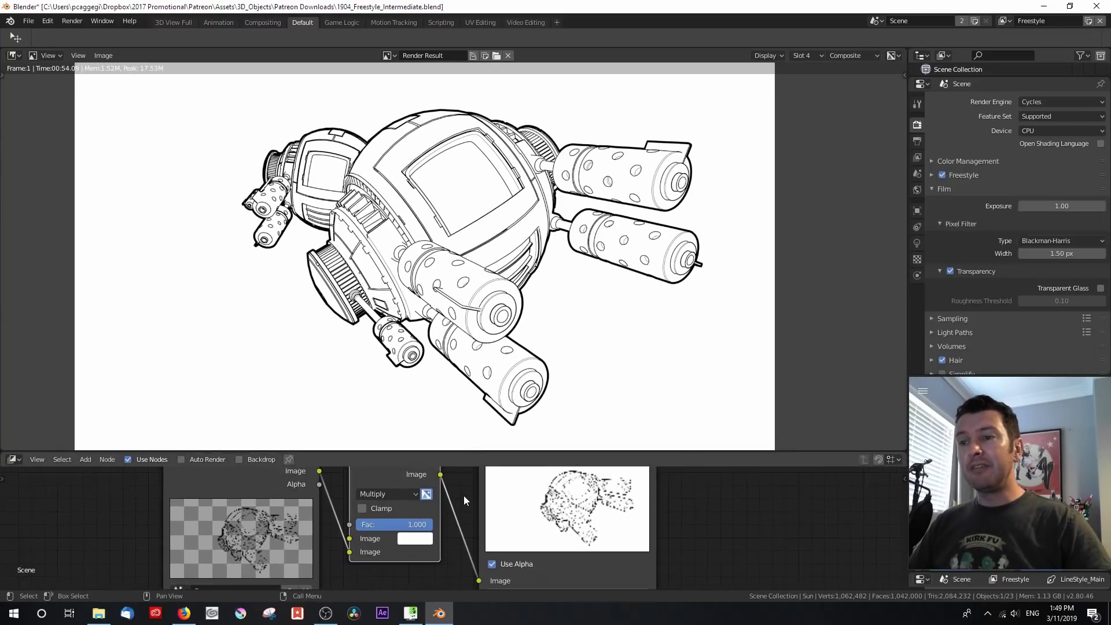
middle_click_drag(466, 496, 480, 506)
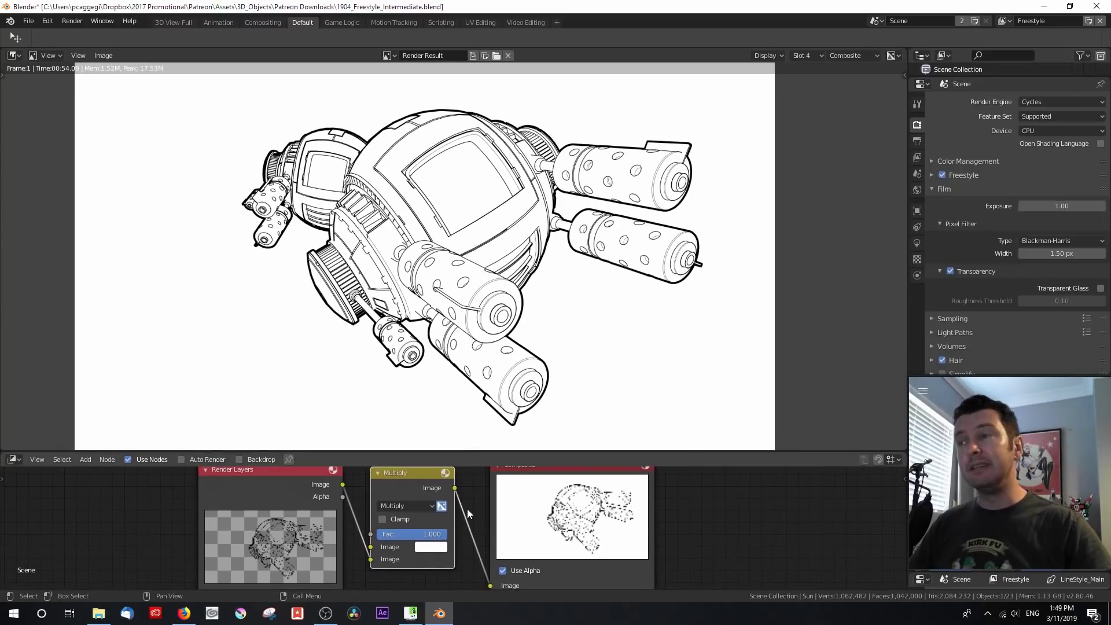
left_click(819, 56)
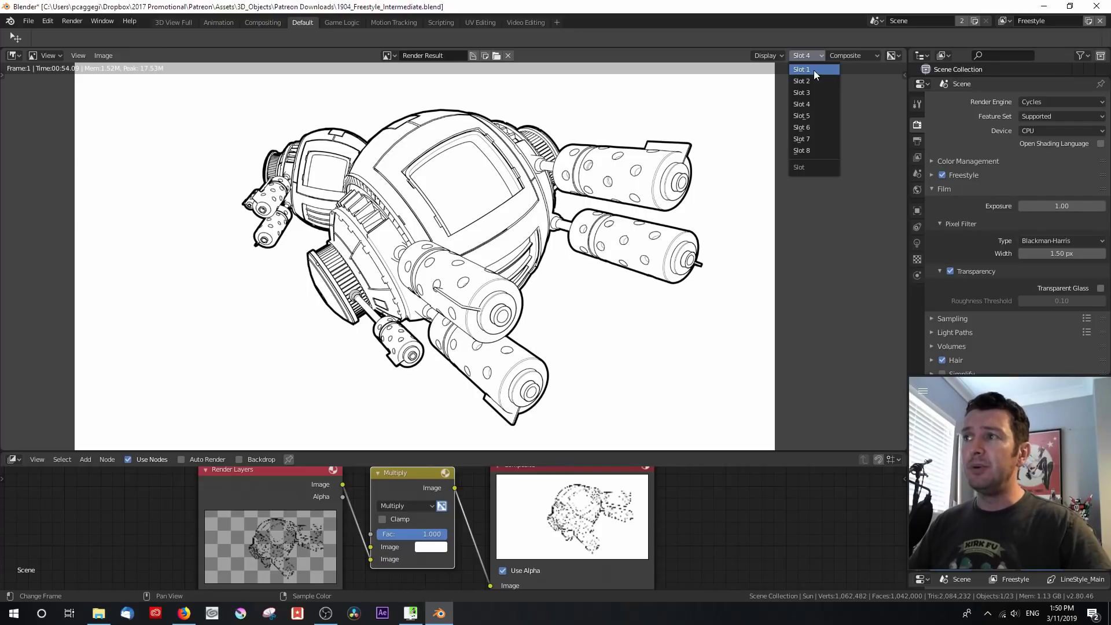
Step: Close the slot list unchanged and expand Sampling, showing 8 render and 8 viewport samples
left_click(804, 53)
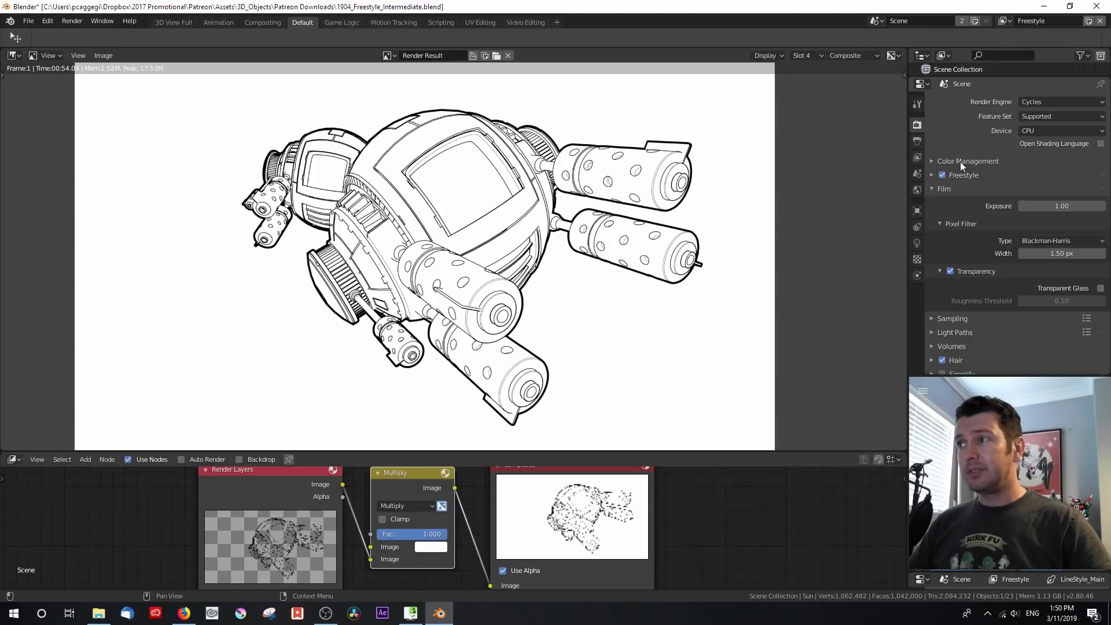
scroll(946, 232, "down", 2)
left_click(931, 269)
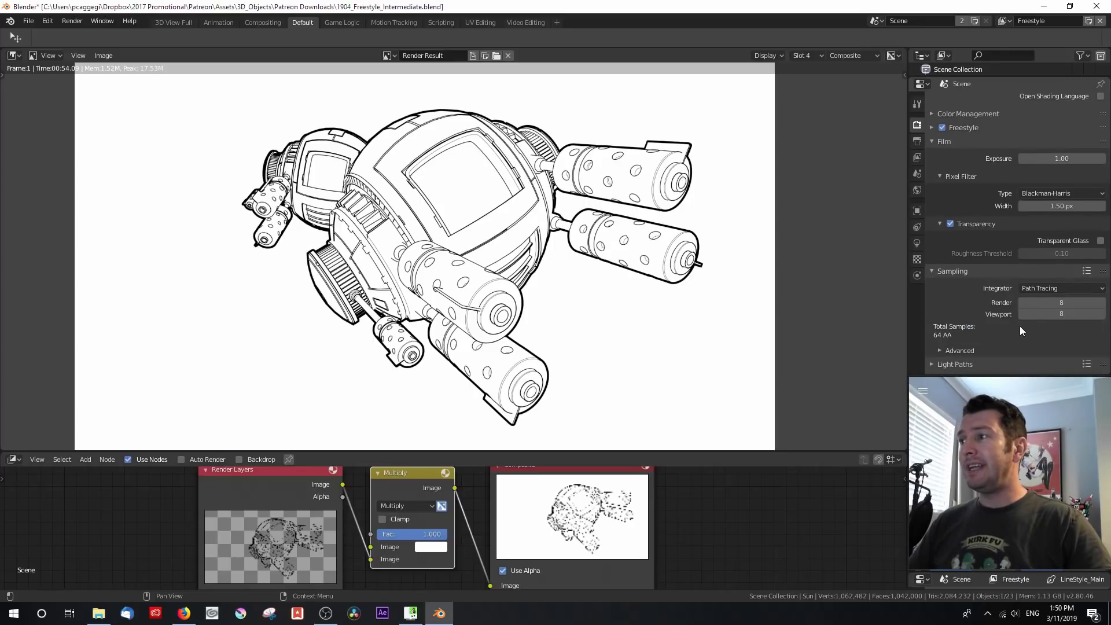
scroll(984, 255, "up", 2)
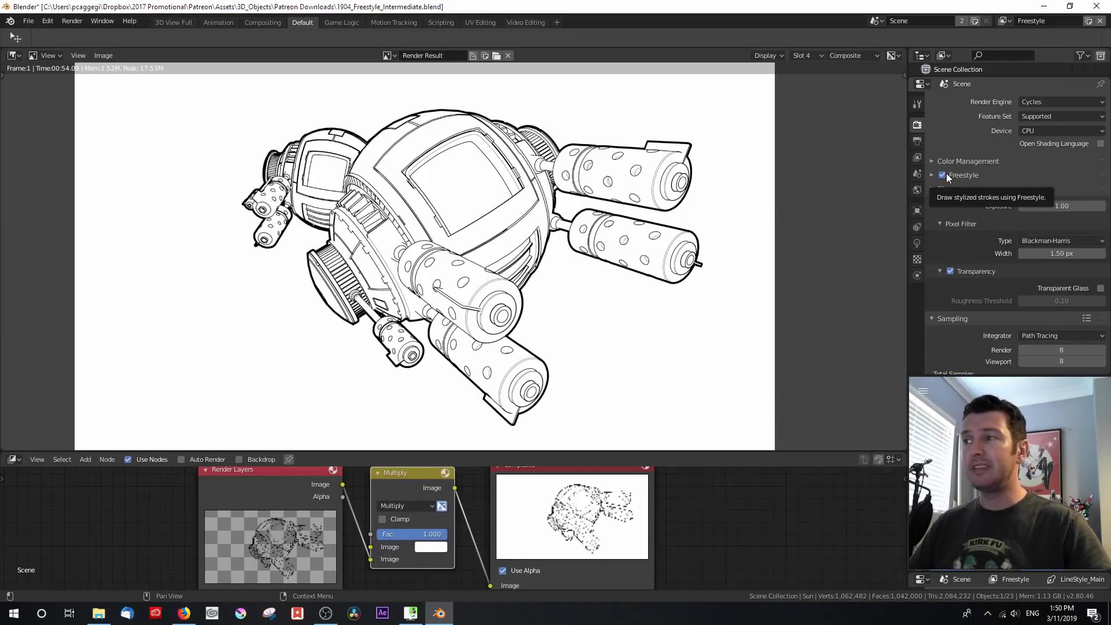
Step: Collapse the Transparency and Film panels in Render Properties
scroll(967, 275, "down", 1)
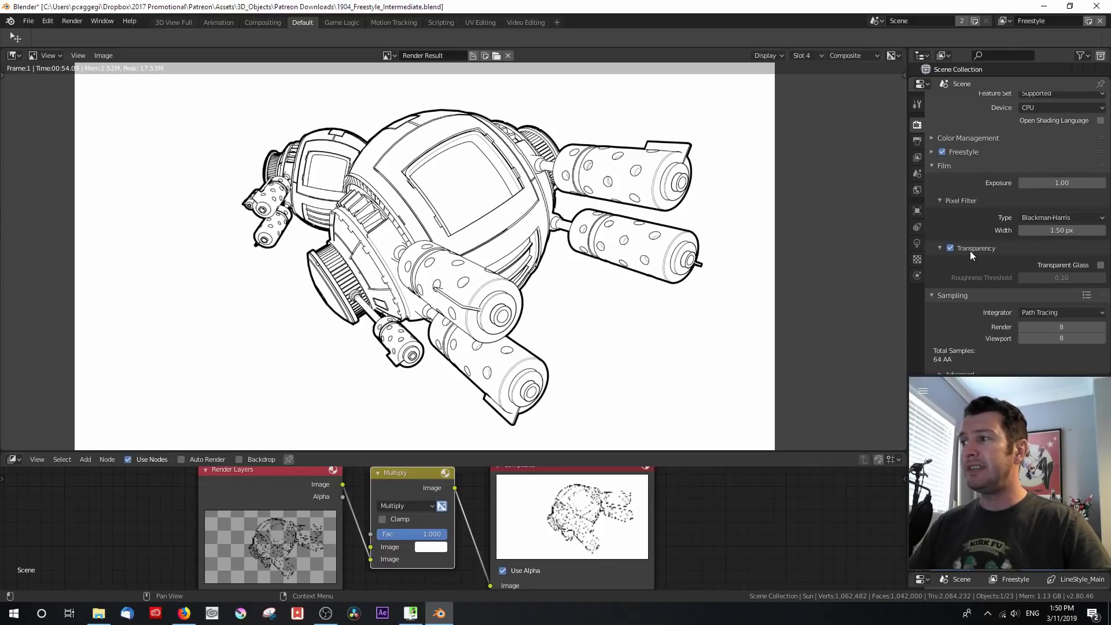
left_click(941, 247)
scroll(955, 210, "up", 1)
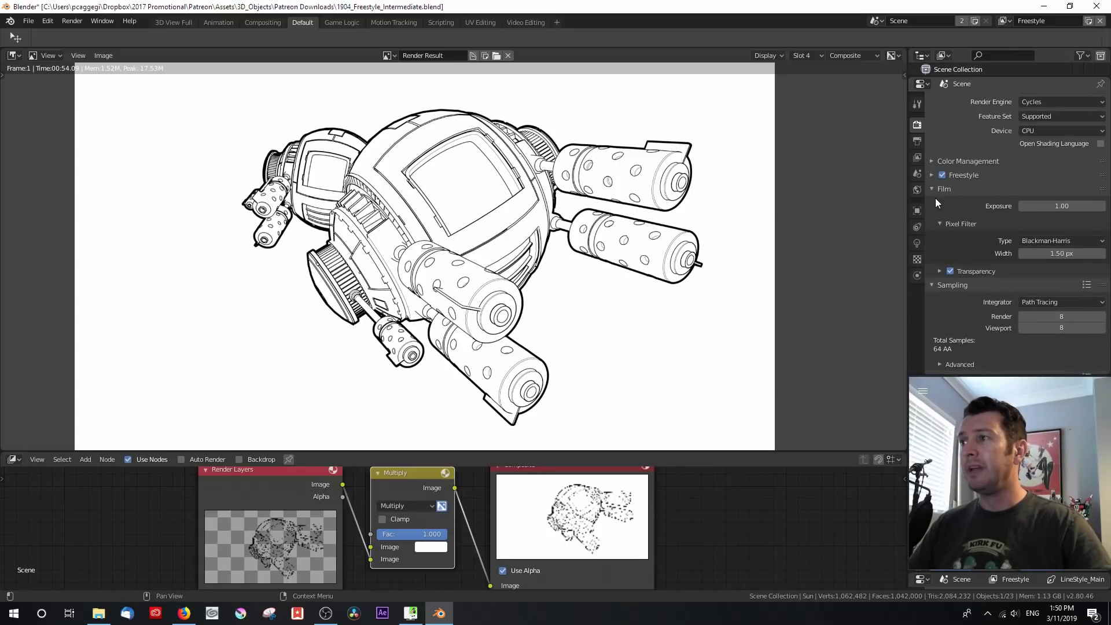
left_click(933, 189)
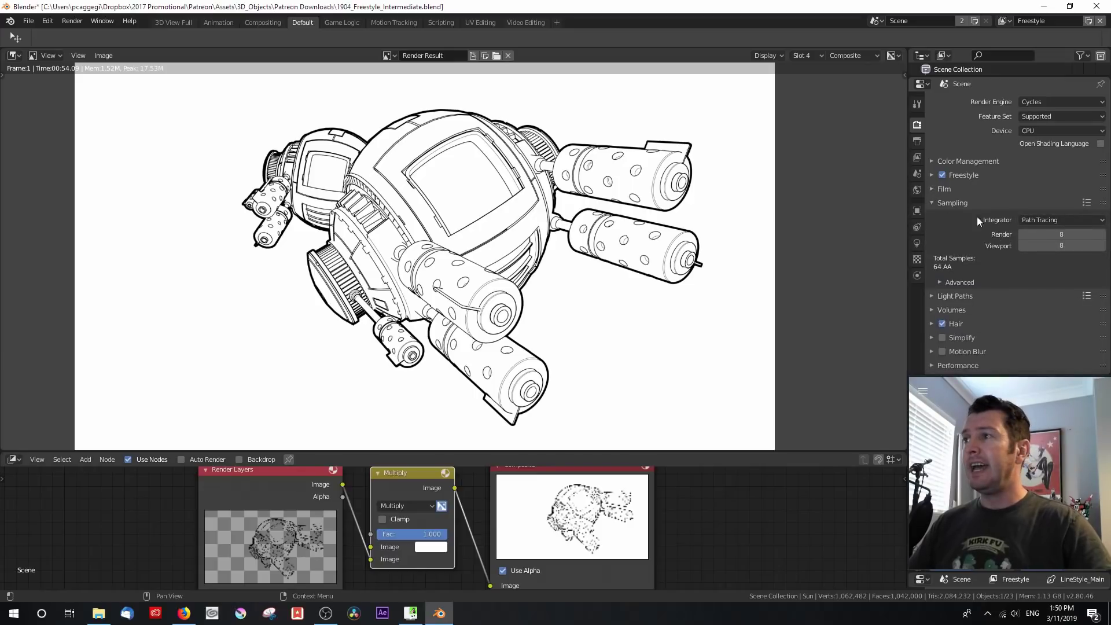
left_click(917, 157)
Step: Enlarge the Freestyle line set list showing Outline, MainLines and Details, and add a new line set
scroll(1003, 158, "down", 8)
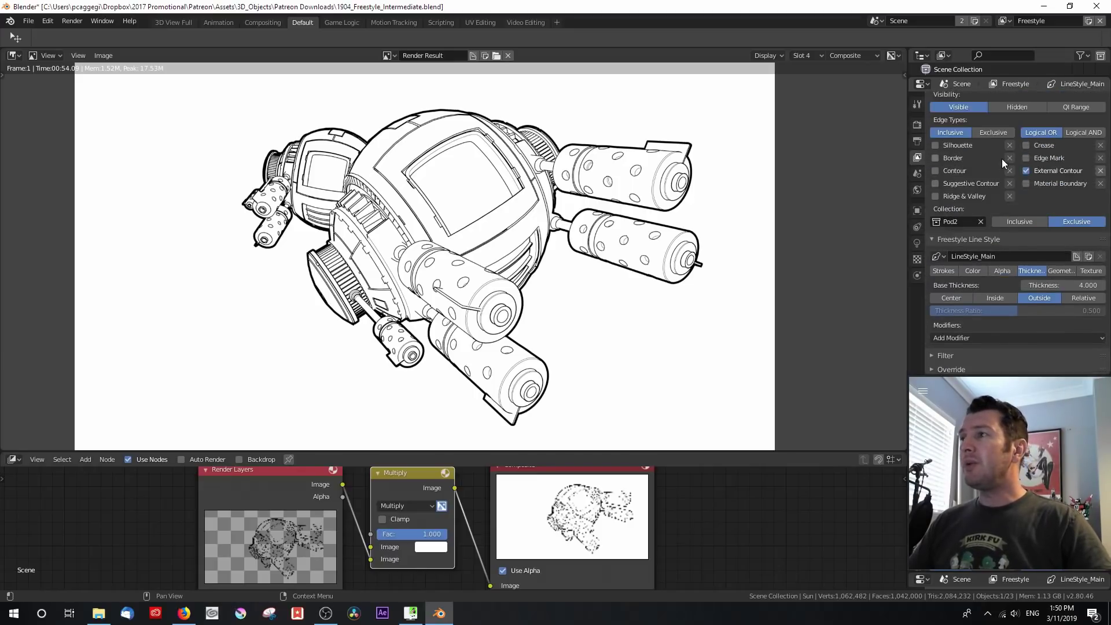
scroll(1002, 158, "up", 5)
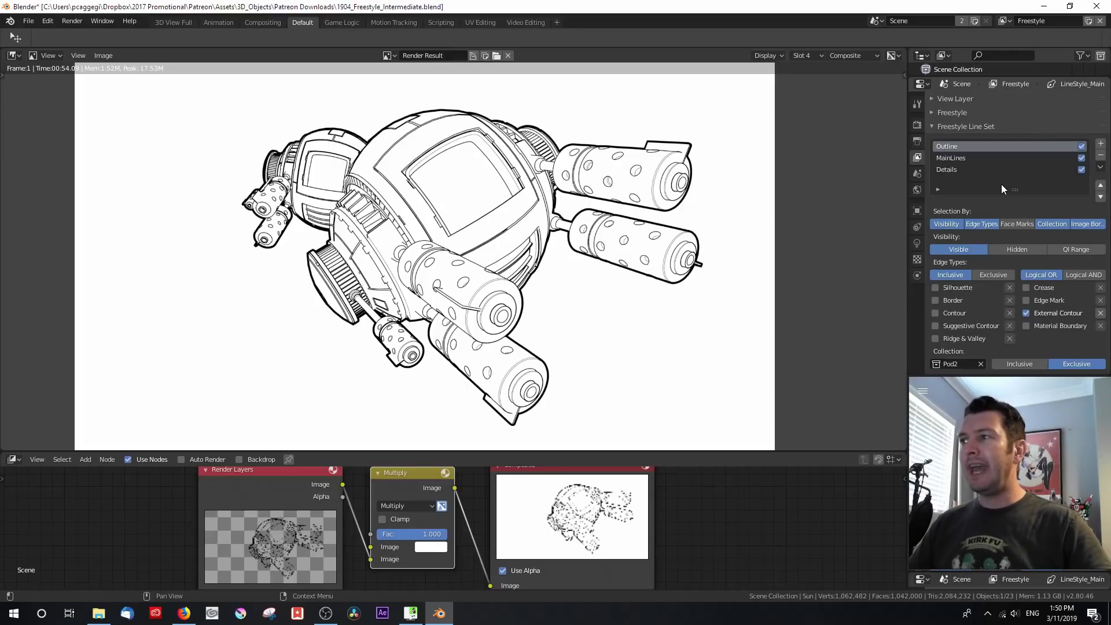
left_click_drag(1018, 188, 1019, 232)
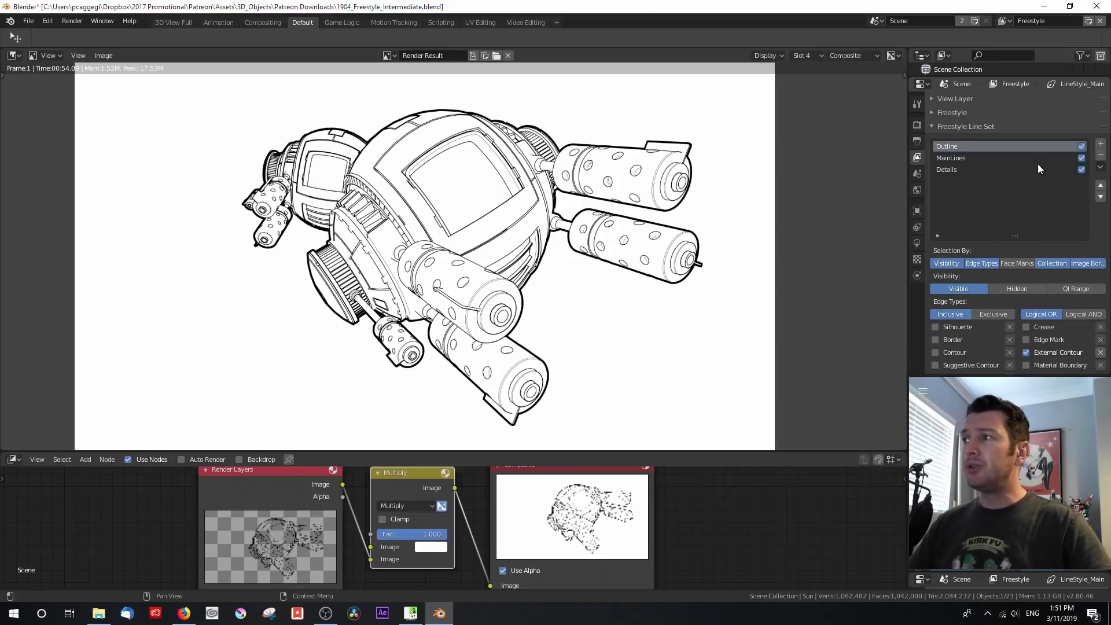
left_click(1100, 146)
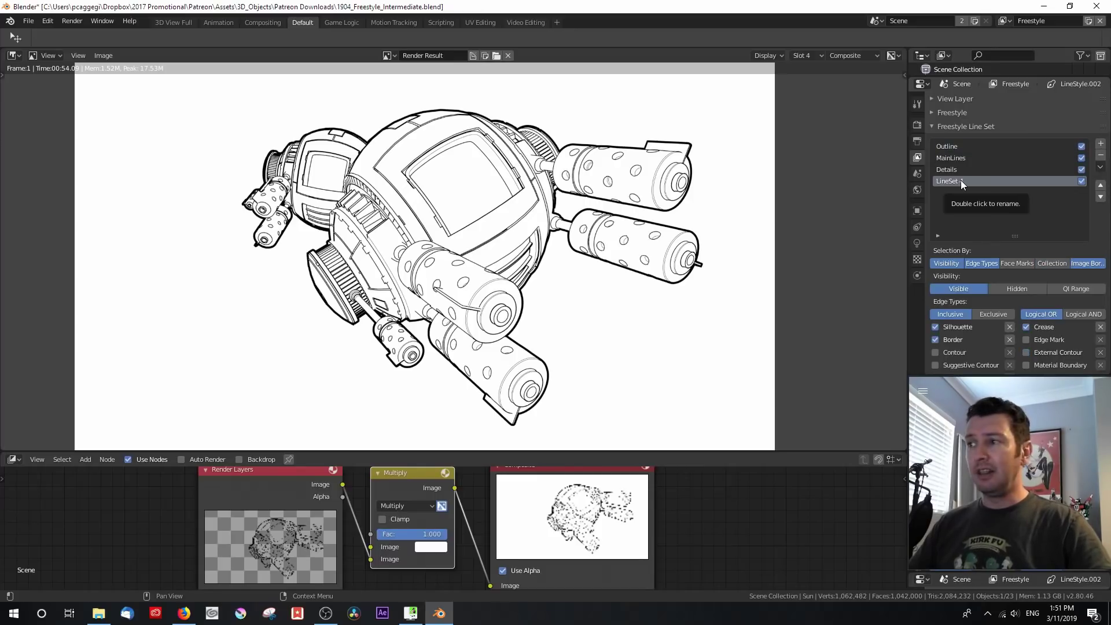
Step: Turn off the Details line set and scroll down to the line style settings
left_click(1081, 168)
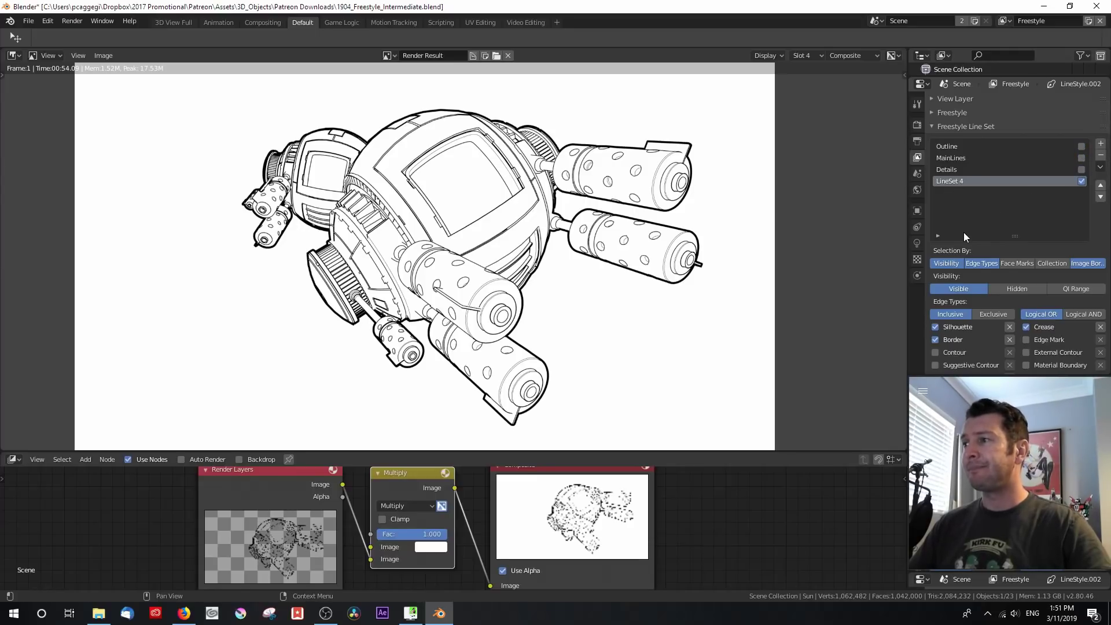
scroll(964, 232, "down", 3)
scroll(973, 219, "down", 1)
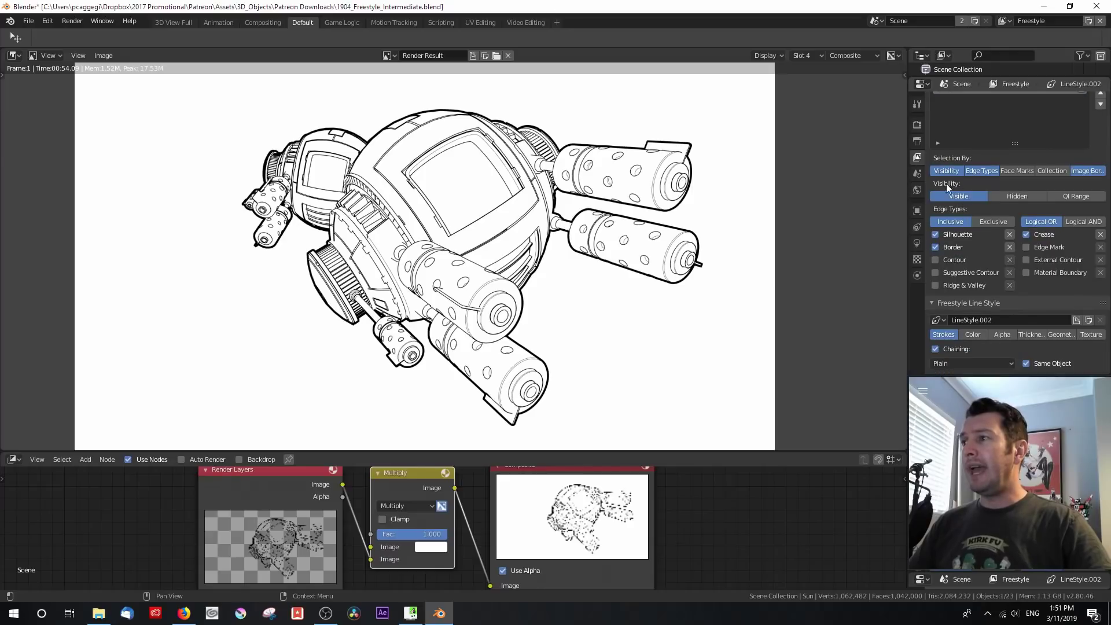
scroll(972, 265, "down", 1)
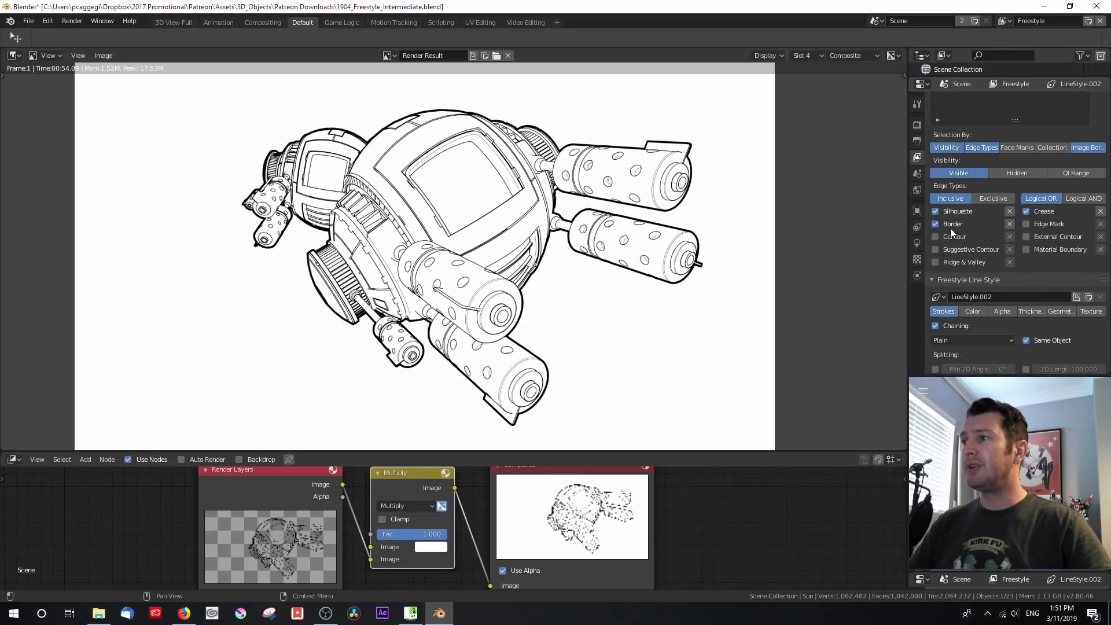
scroll(973, 247, "down", 1)
scroll(974, 247, "down", 3)
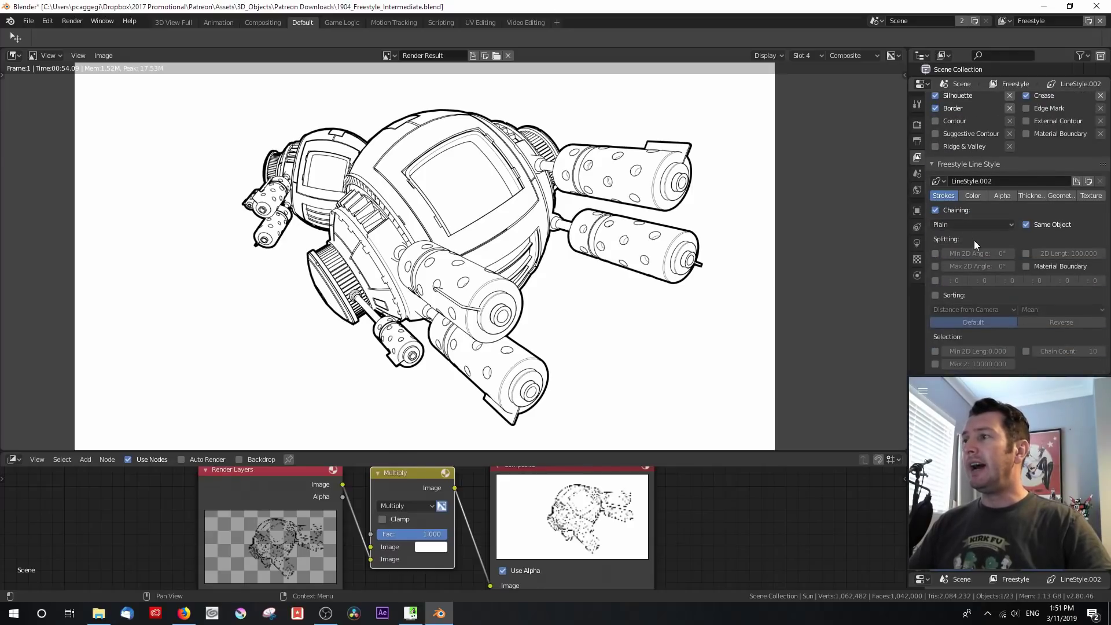
scroll(975, 241, "down", 2)
Step: Review the line style's Color, Alpha and Thickness tabs, then delete LineSet 4
left_click(984, 173)
left_click(1008, 172)
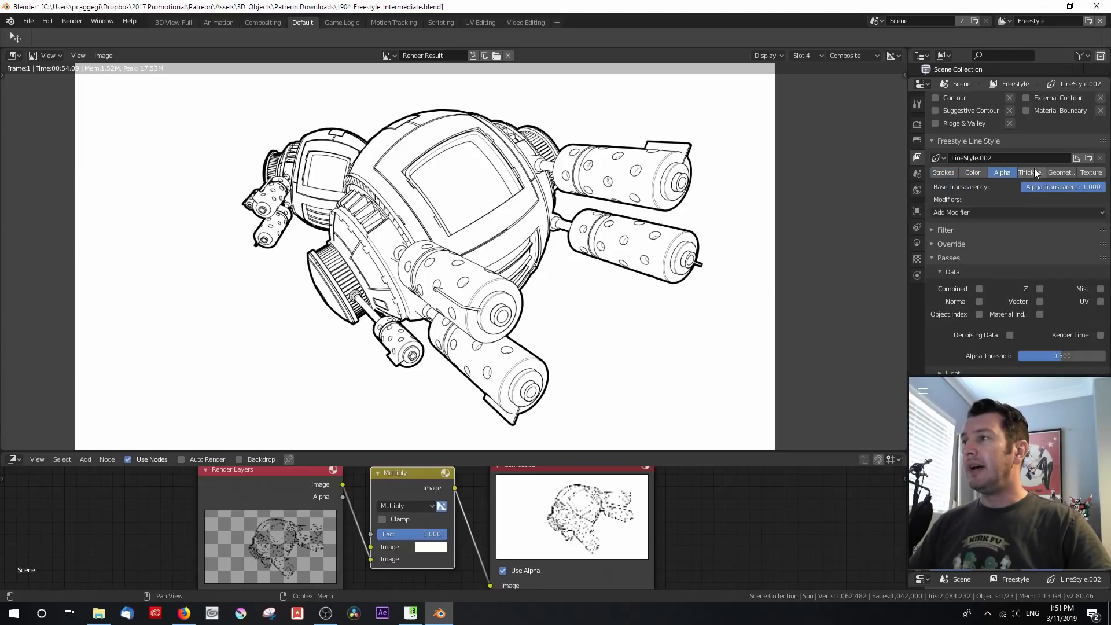
left_click(1034, 169)
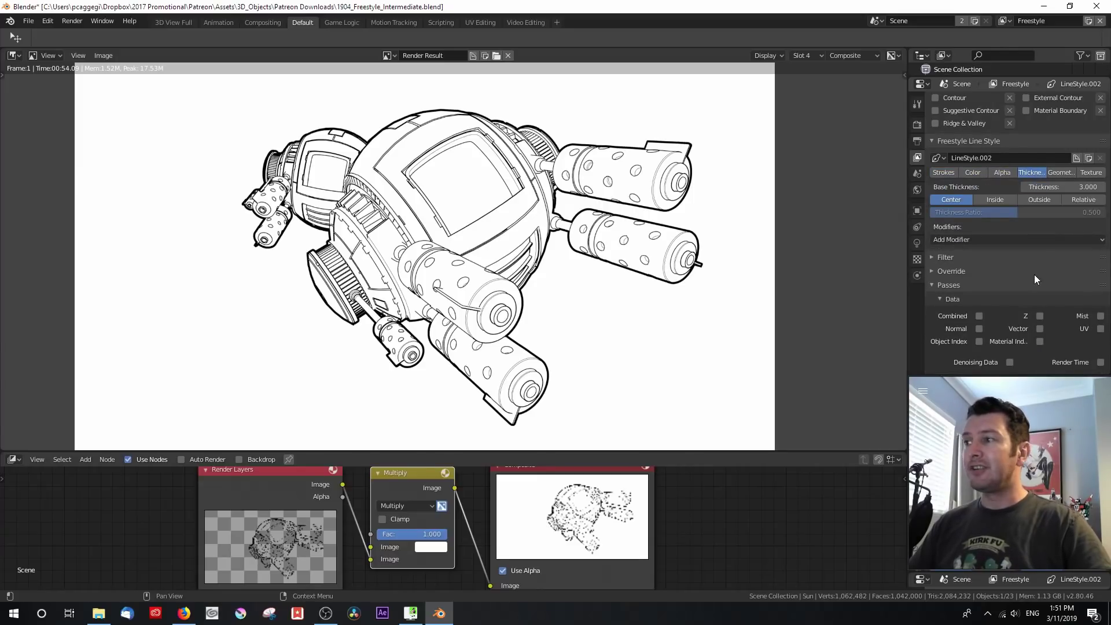
scroll(1036, 274, "up", 10)
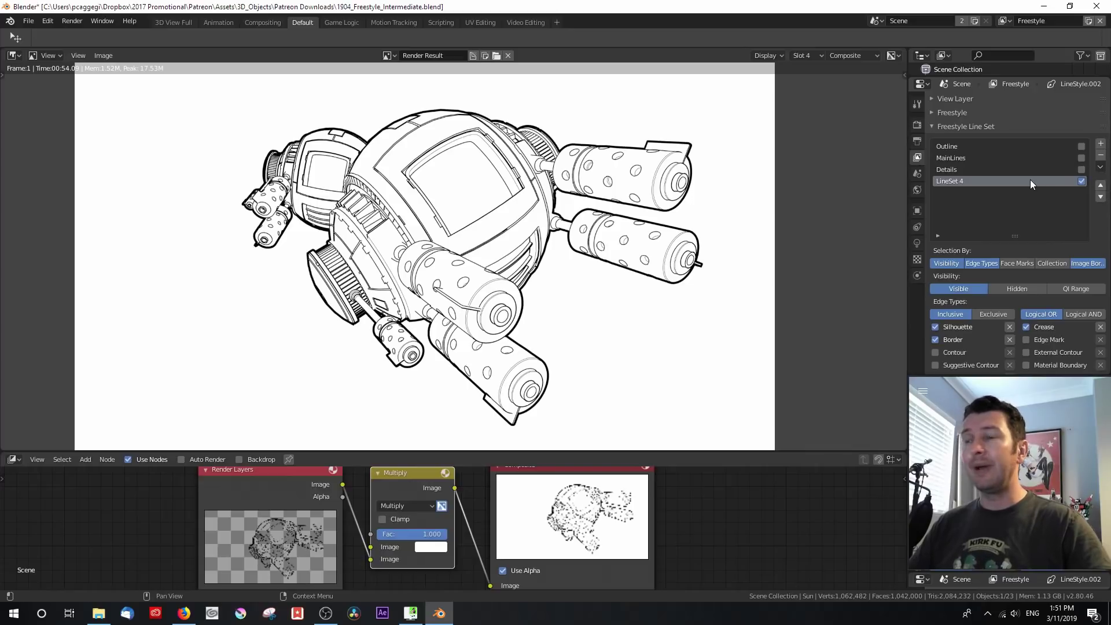
left_click(1101, 158)
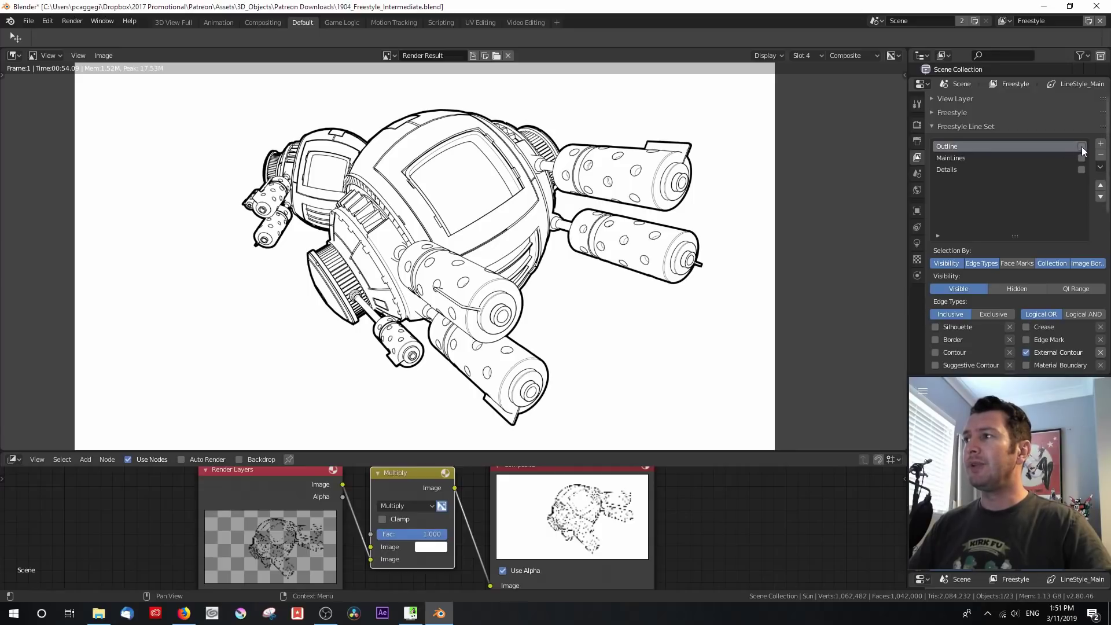
Step: Display render Slot 1's outline-only robot render and collapse the Passes panel
left_click(804, 55)
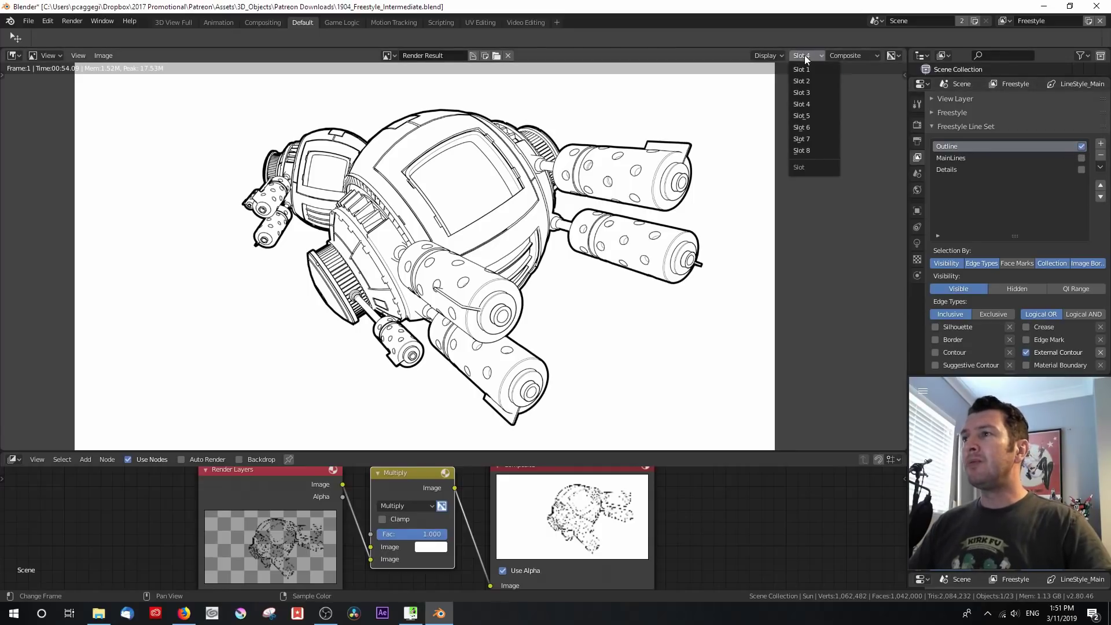
left_click(807, 70)
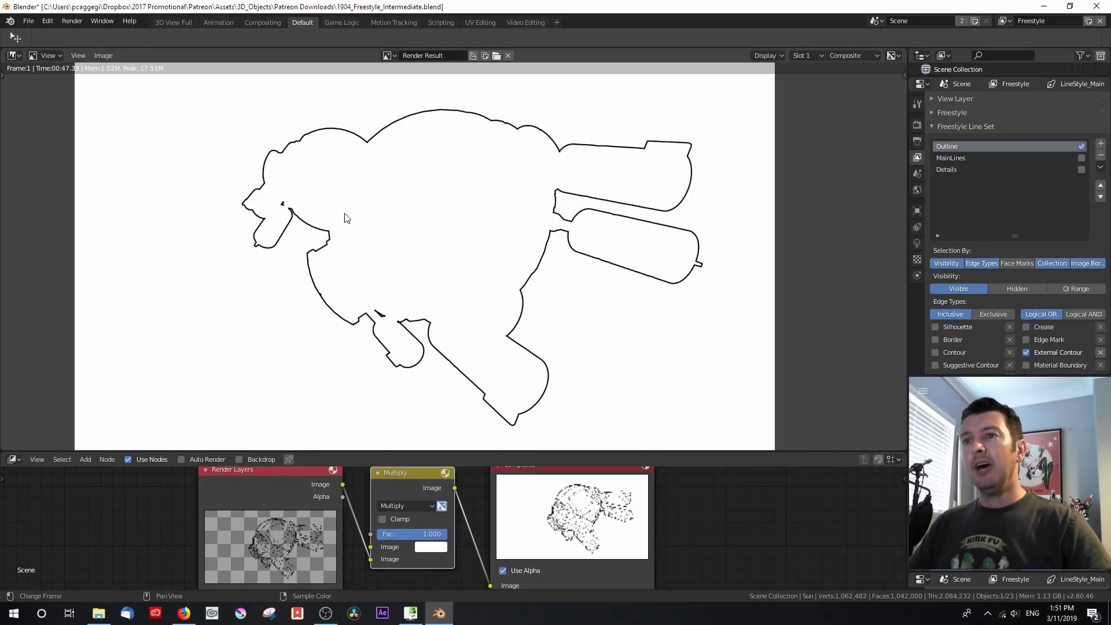
middle_click_drag(461, 241, 426, 243)
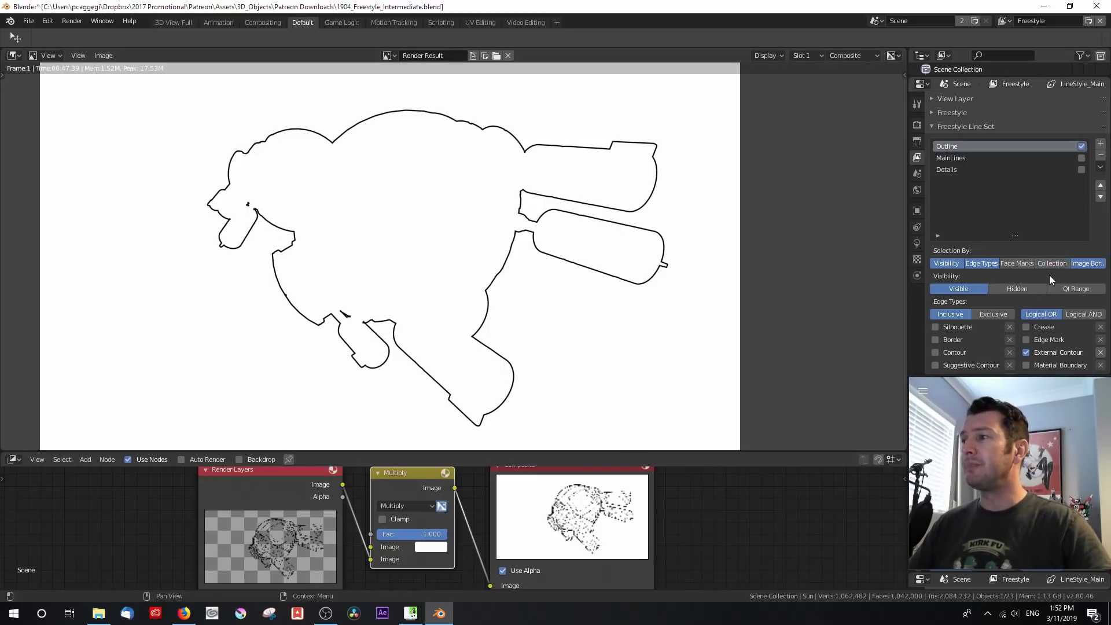
scroll(1050, 276, "down", 5)
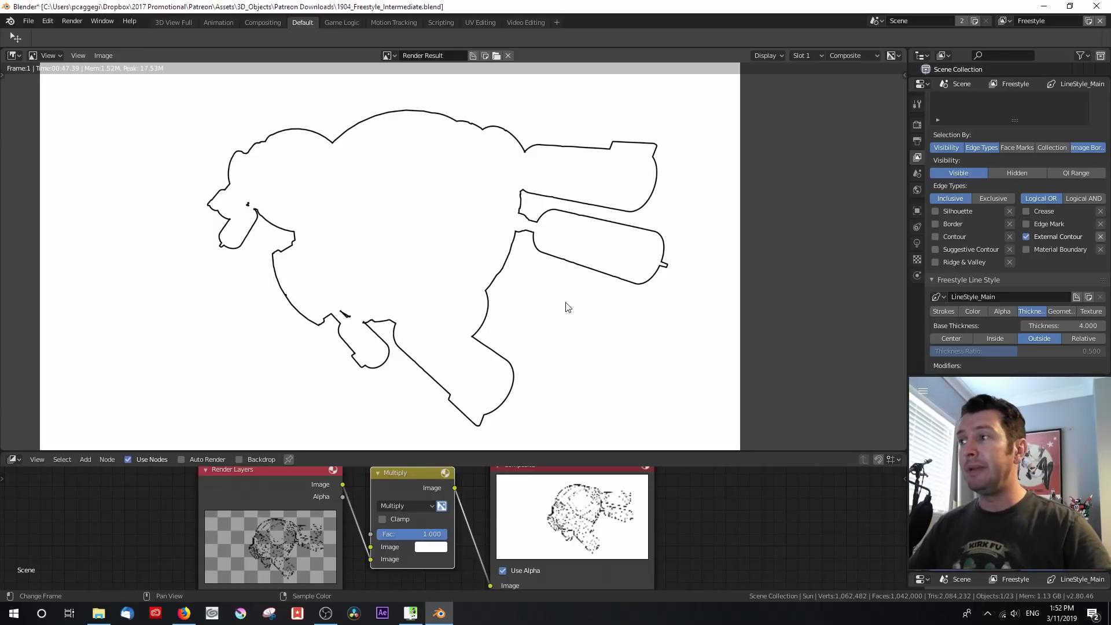
scroll(1049, 270, "down", 4)
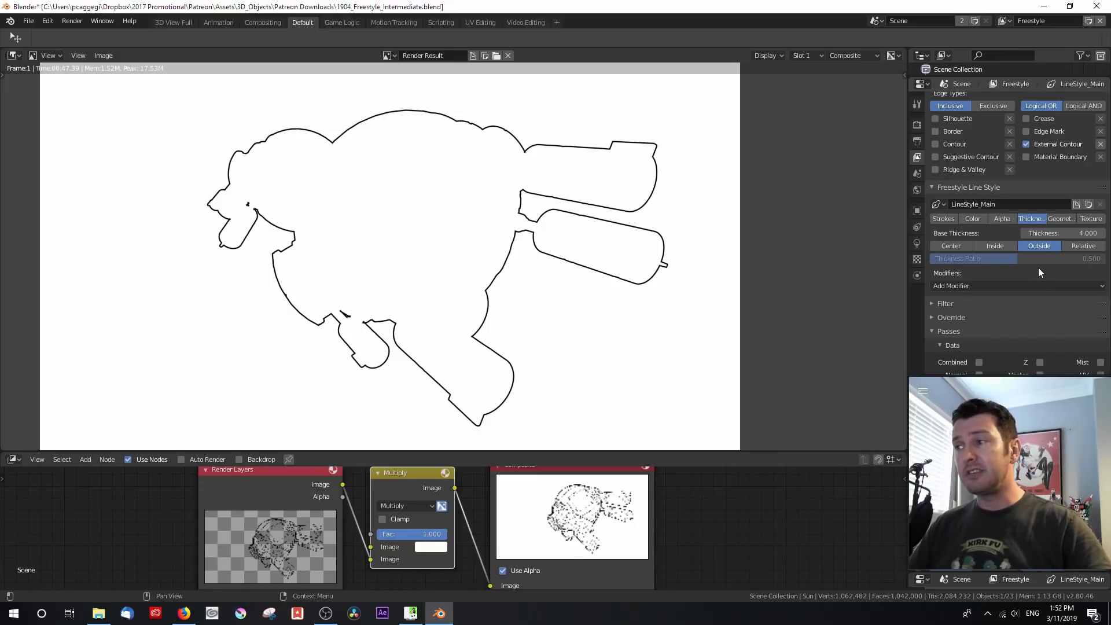
left_click(930, 331)
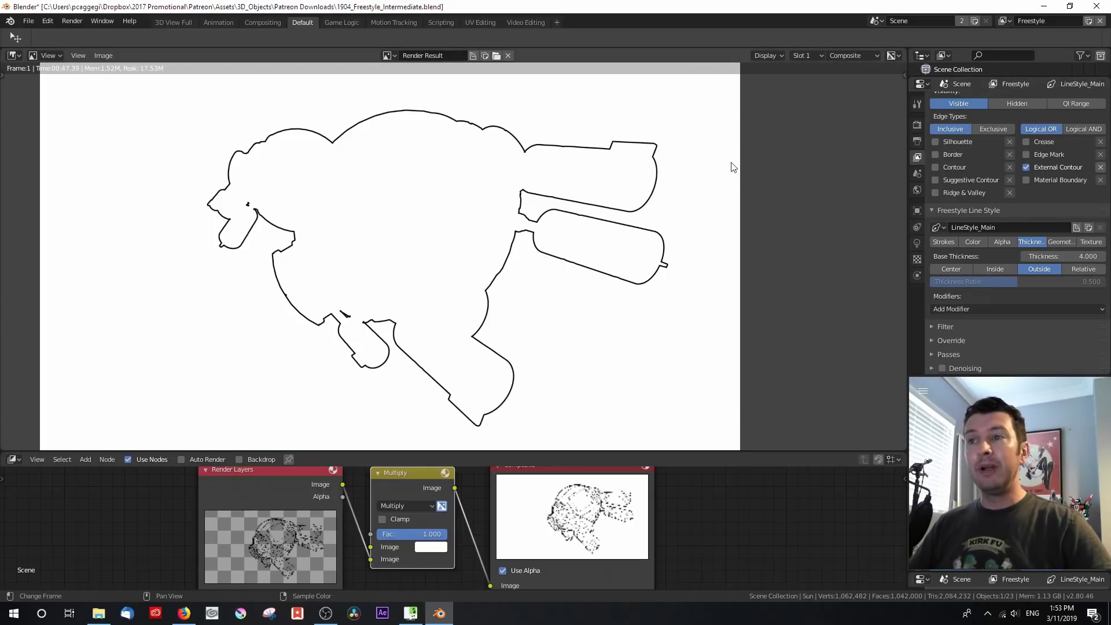
Step: Make MainLines the active line set and show Slot 2's detailed line-art render
scroll(1081, 127, "up", 6)
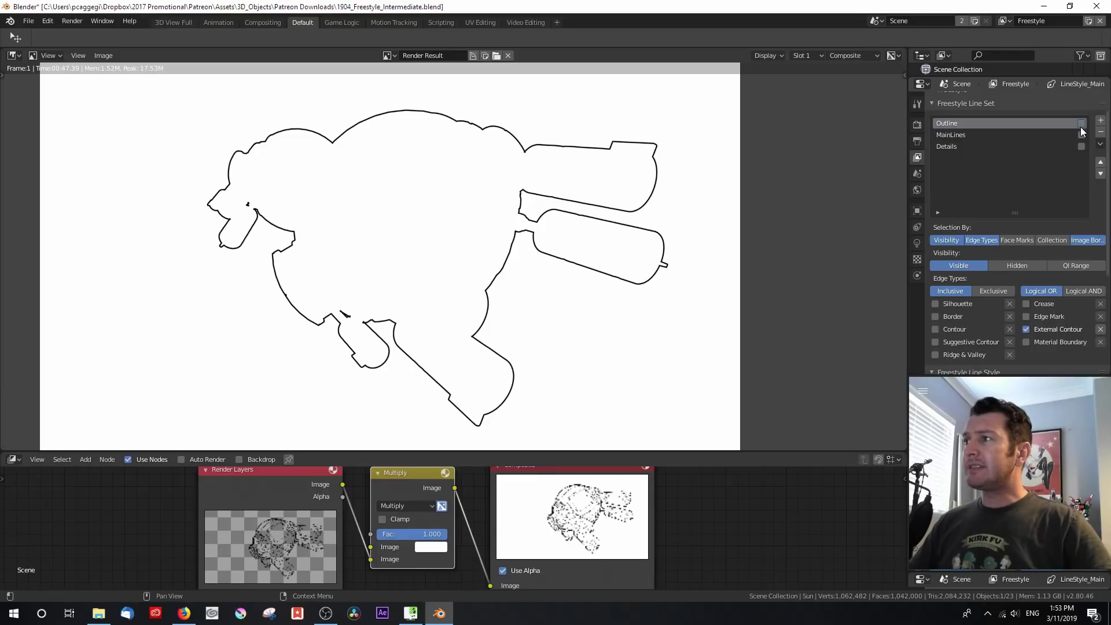
left_click(993, 134)
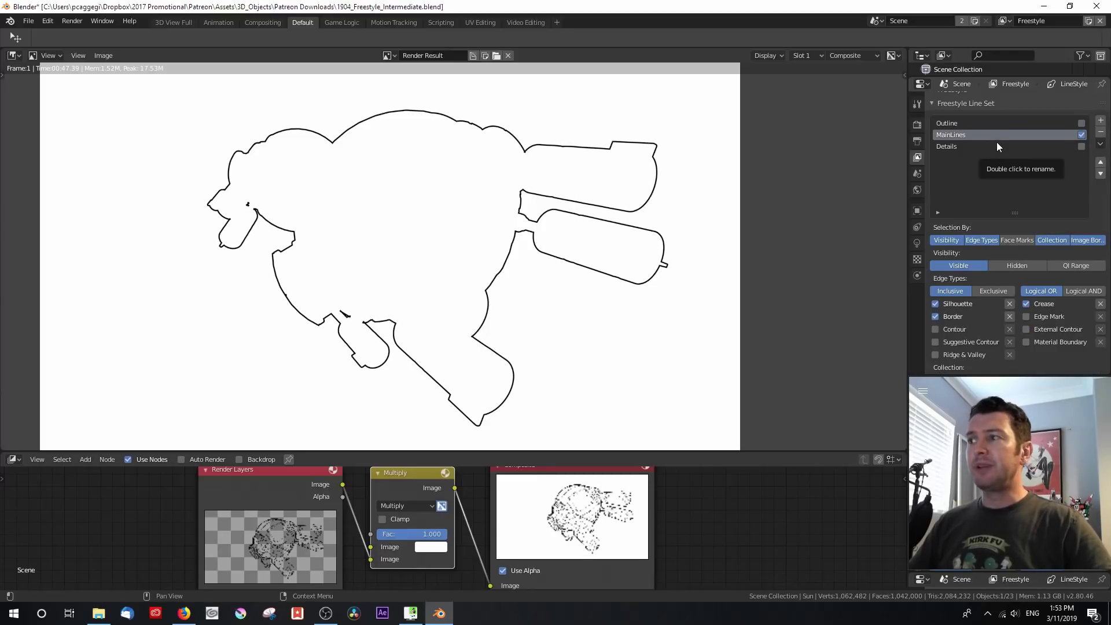
left_click(804, 54)
left_click(808, 78)
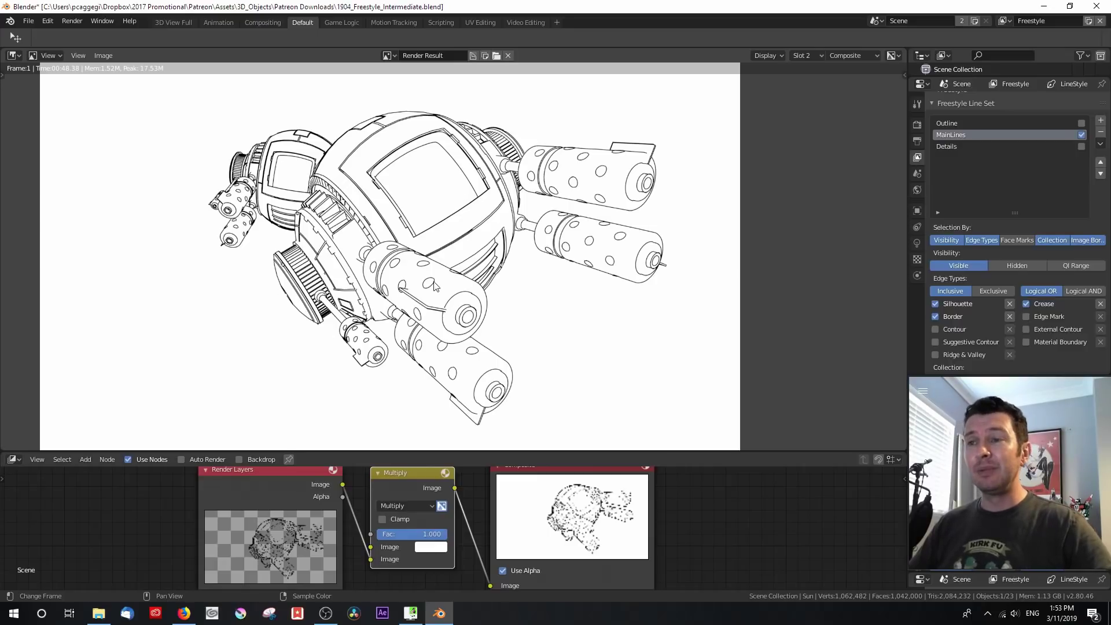
Step: Stop MainLines from filtering by collection and widen the properties panel
scroll(995, 321, "down", 2)
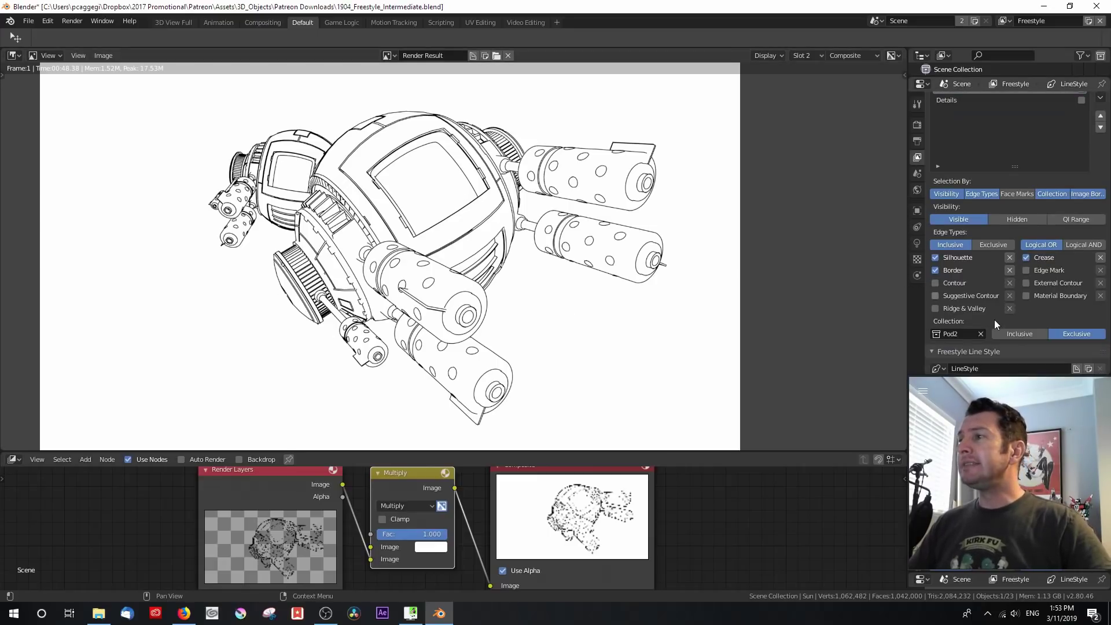
left_click(1045, 194)
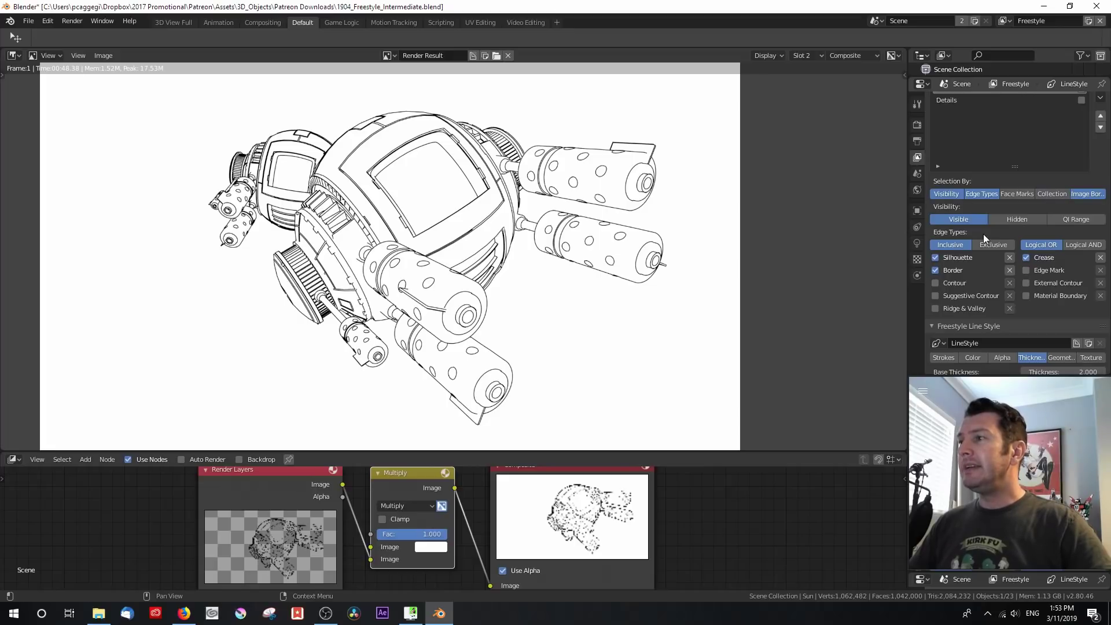
scroll(978, 265, "down", 1)
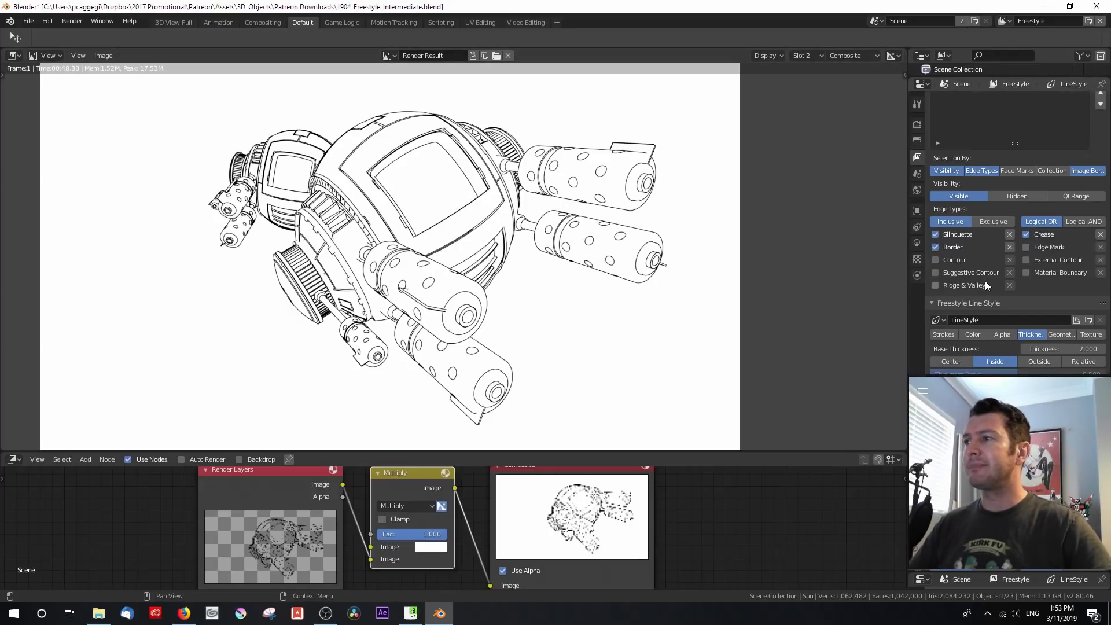
scroll(985, 280, "down", 2)
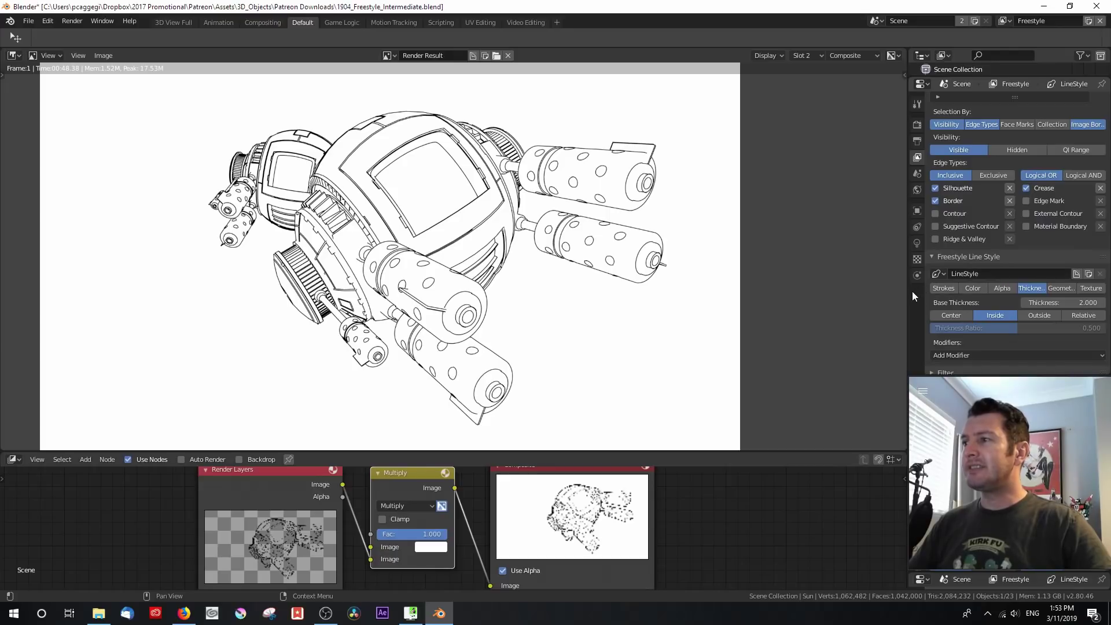
left_click_drag(908, 293, 883, 294)
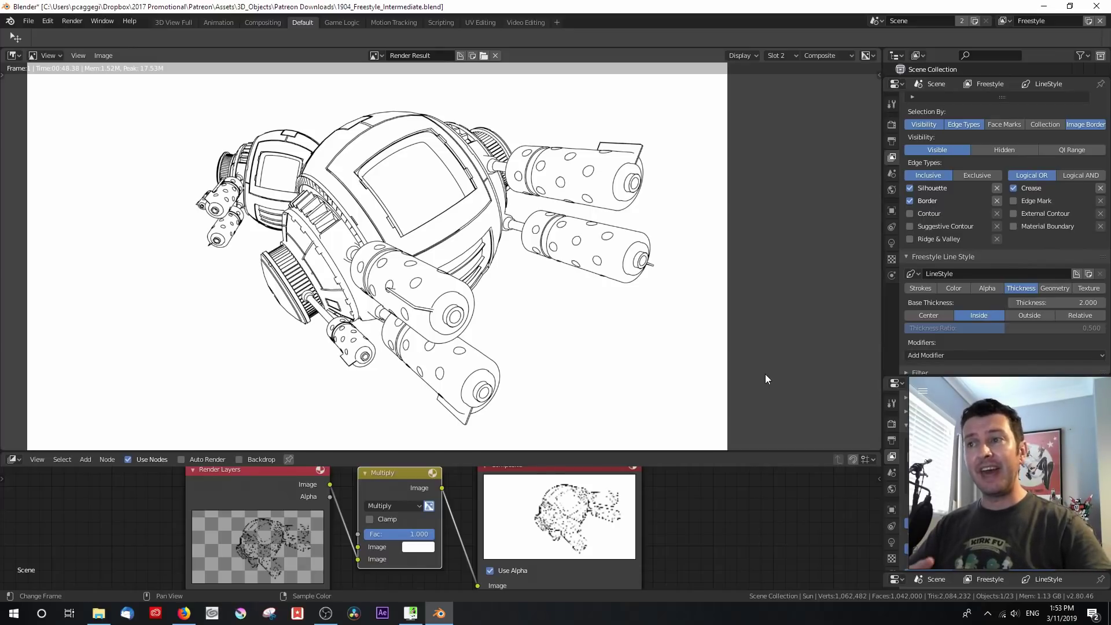
scroll(566, 361, "up", 2)
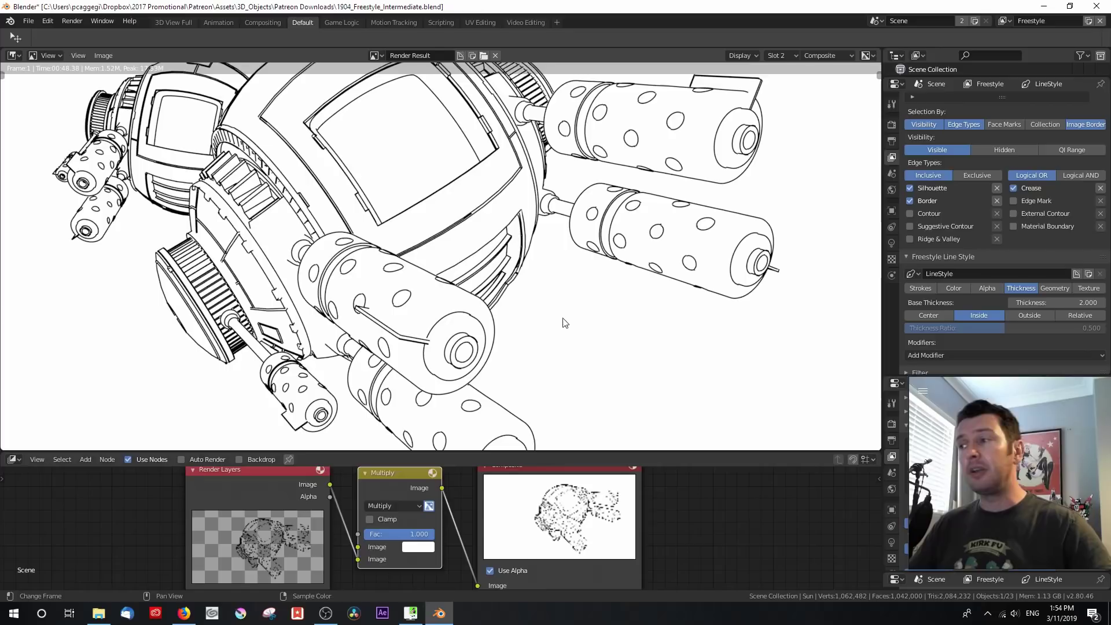
Step: Make the Details line set active and list the render slots
scroll(974, 308, "down", 2)
scroll(856, 301, "down", 2)
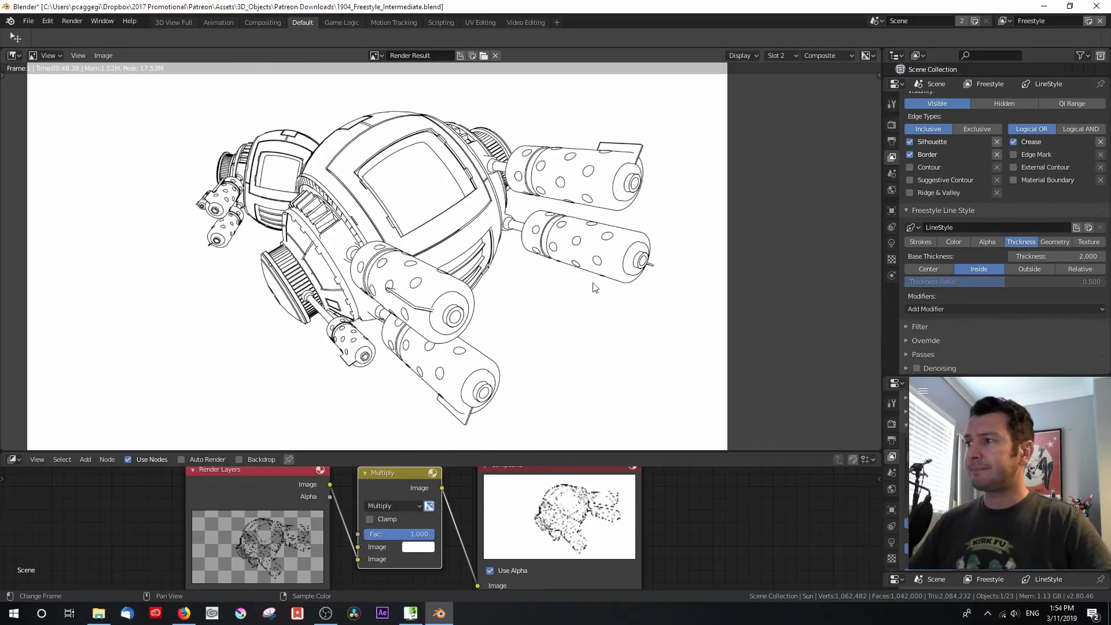
scroll(1008, 255, "up", 8)
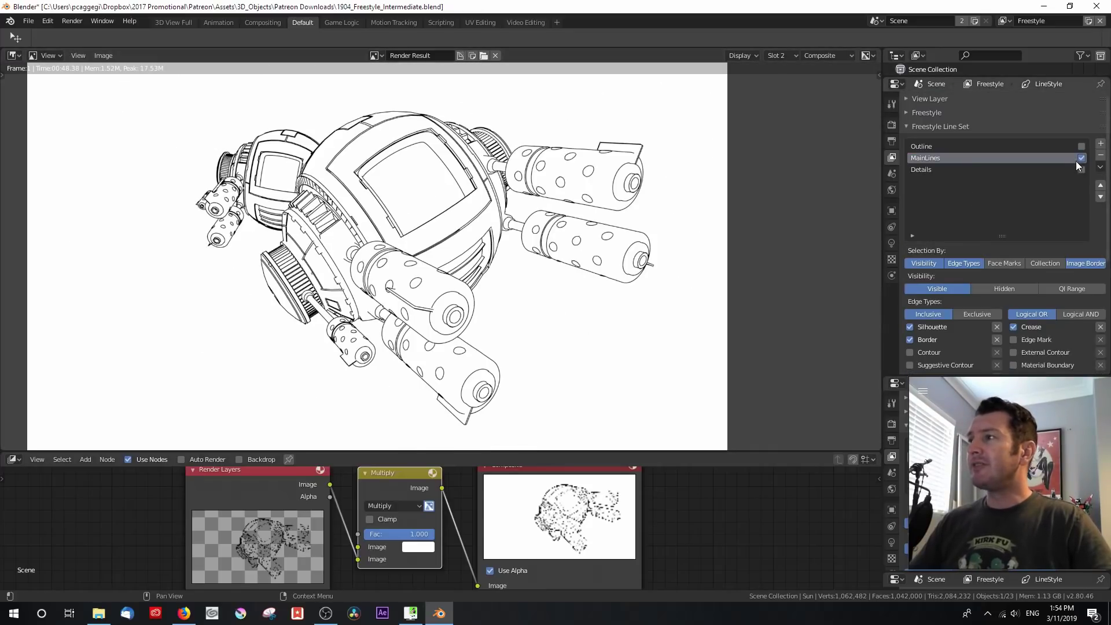
left_click(1047, 168)
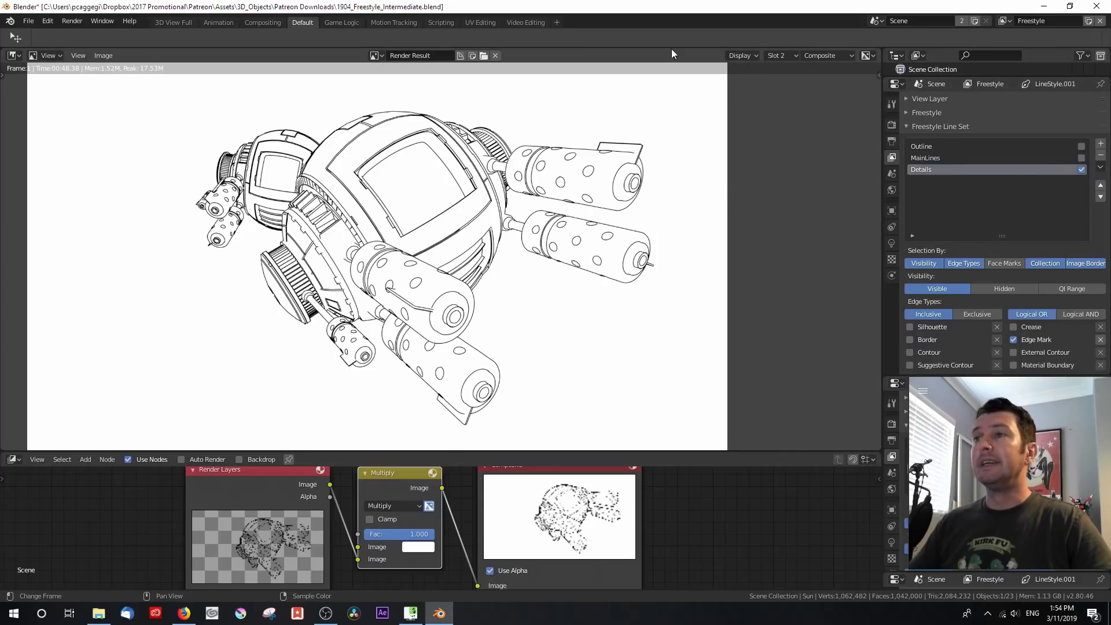
left_click(789, 57)
Step: Show Slot 3's sparse detail-lines render and review the Details line set's Edge Mark settings
left_click(793, 94)
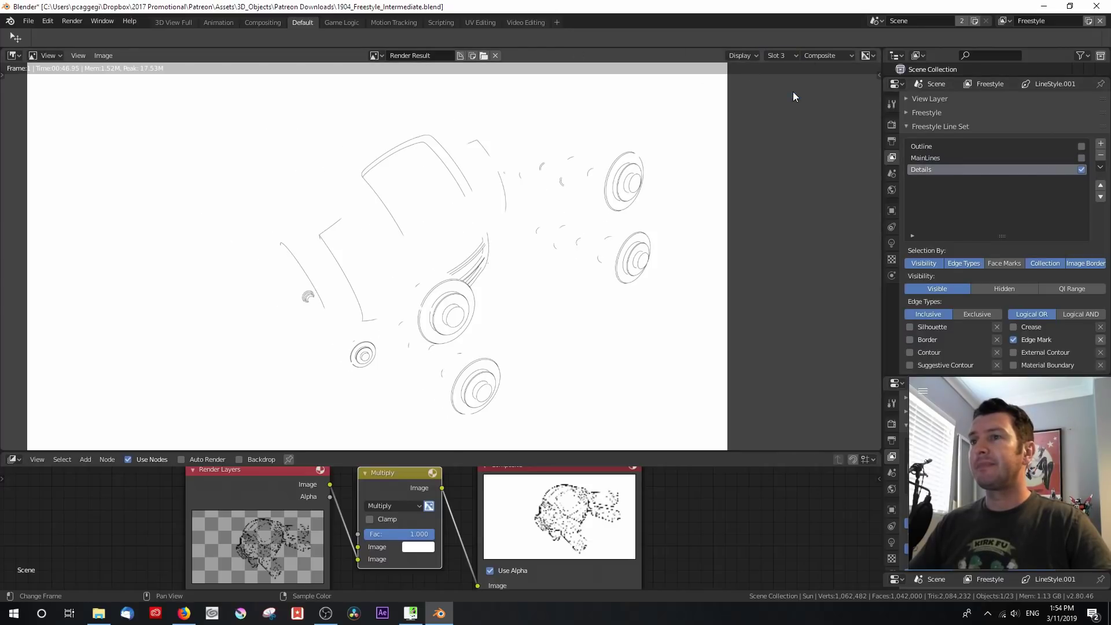
scroll(527, 313, "up", 1)
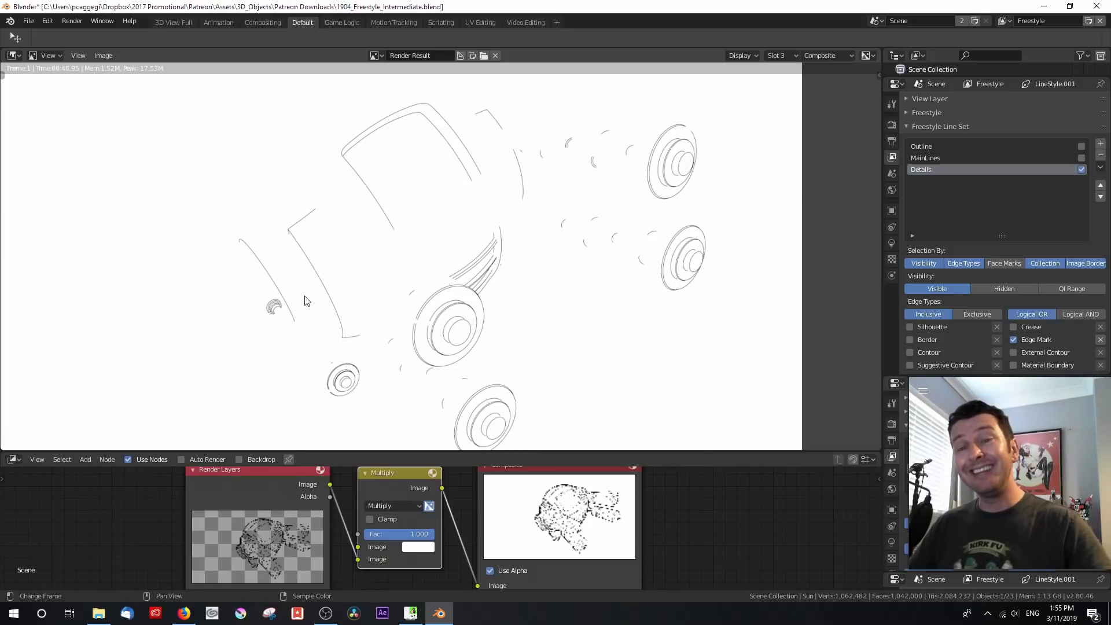
scroll(979, 280, "down", 3)
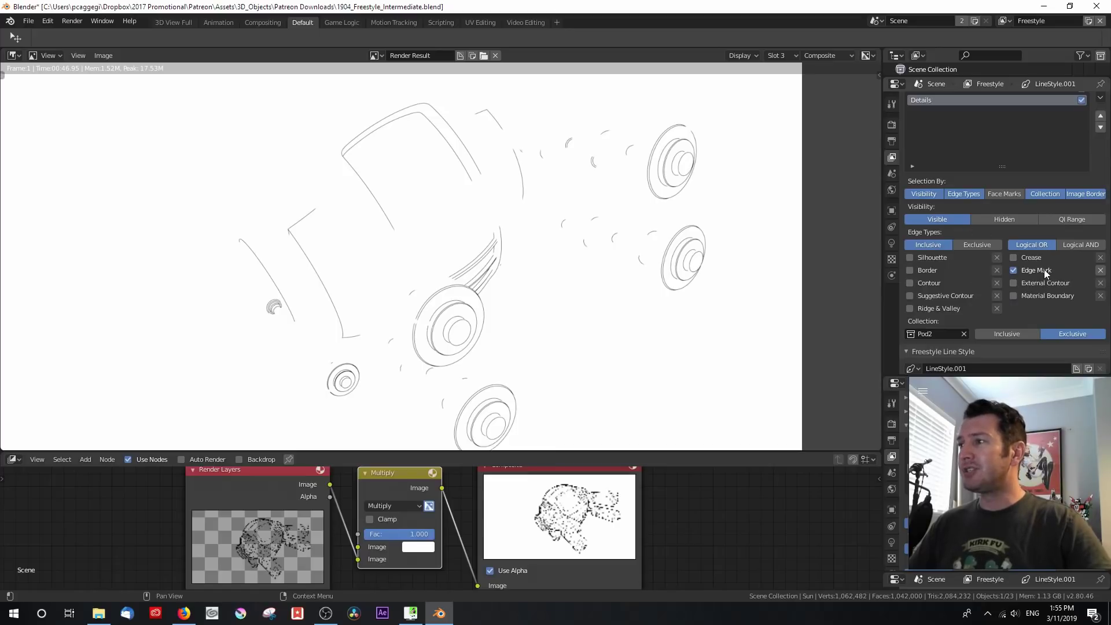
scroll(1041, 274, "down", 3)
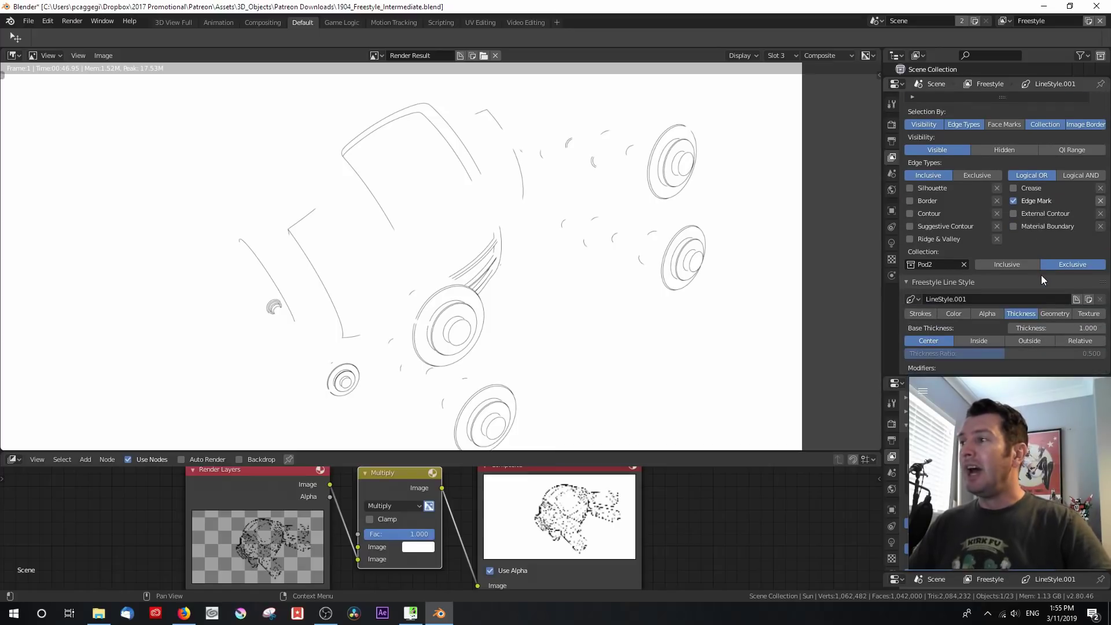
scroll(1041, 275, "down", 1)
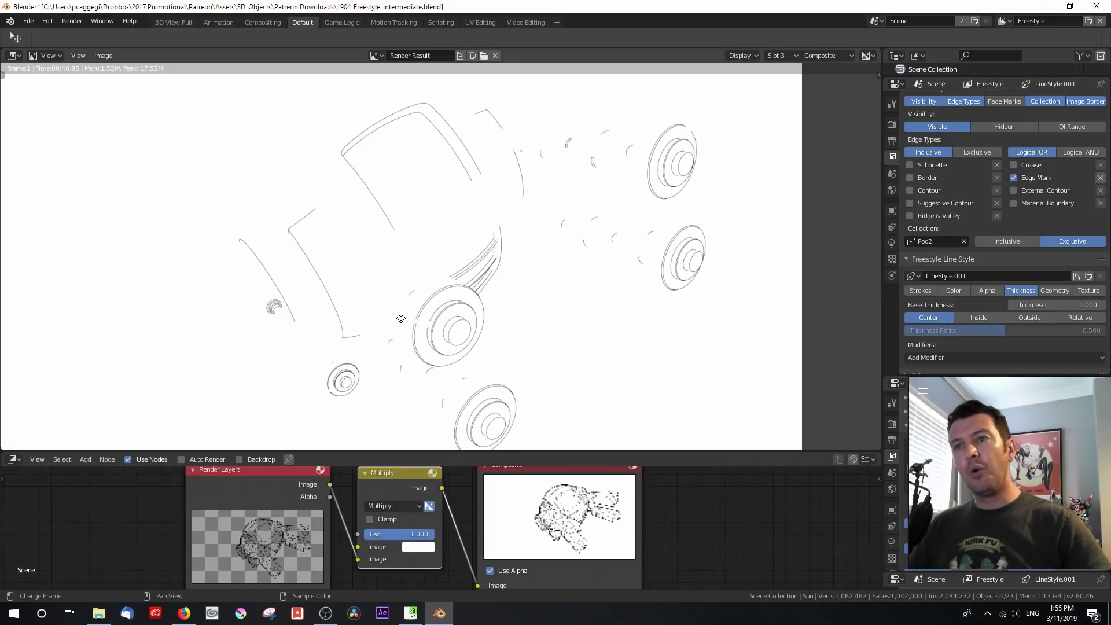
middle_click_drag(397, 318, 439, 314)
left_click(13, 55)
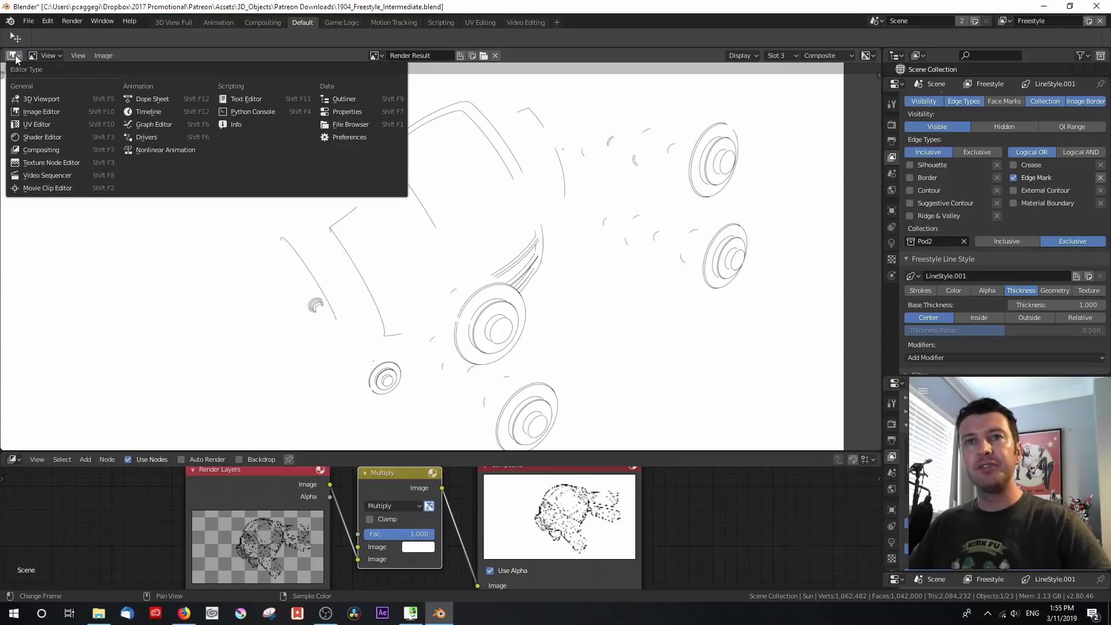
Step: Turn the render area into a 3D Viewport and select the Guns object
left_click(23, 95)
left_click(477, 264)
mouse_move(548, 237)
middle_mouse_down()
mouse_move(589, 265)
mouse_move(523, 227)
mouse_move(541, 230)
middle_mouse_up()
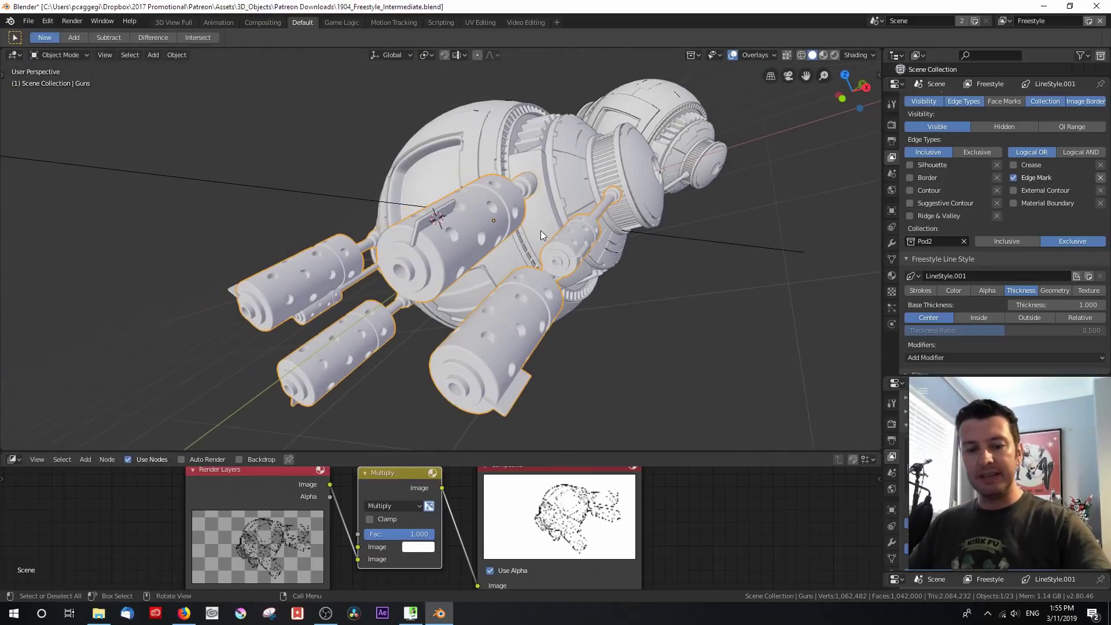
scroll(540, 230, "up", 3)
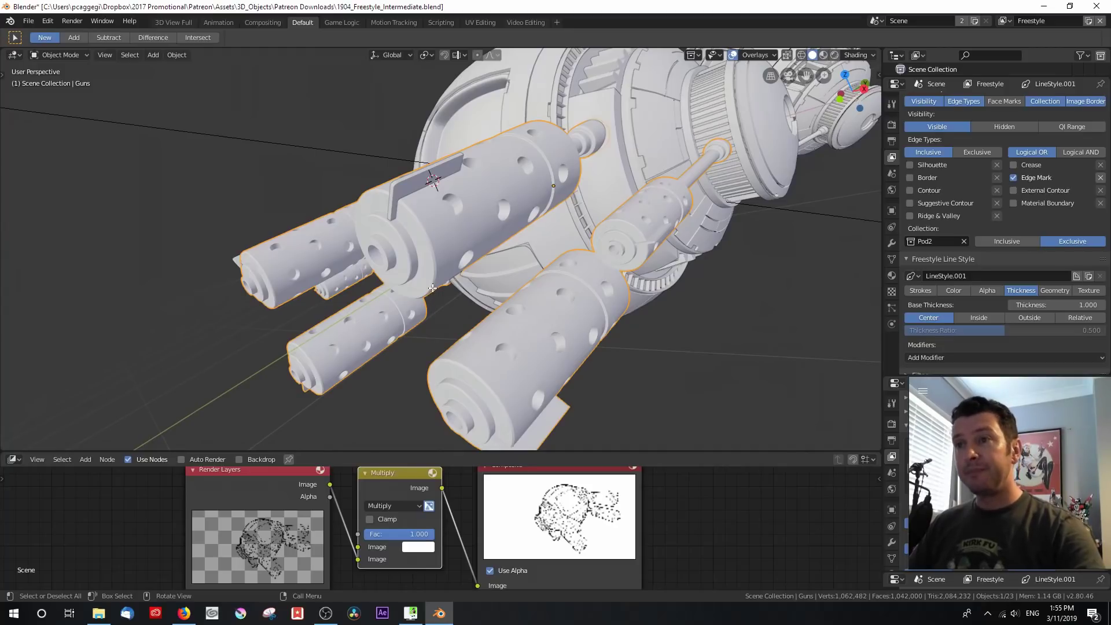
Step: Enter Edit Mode on the Guns mesh and orbit to show the pod body with its barrels
key("Tab")
middle_click_drag(458, 270, 459, 262)
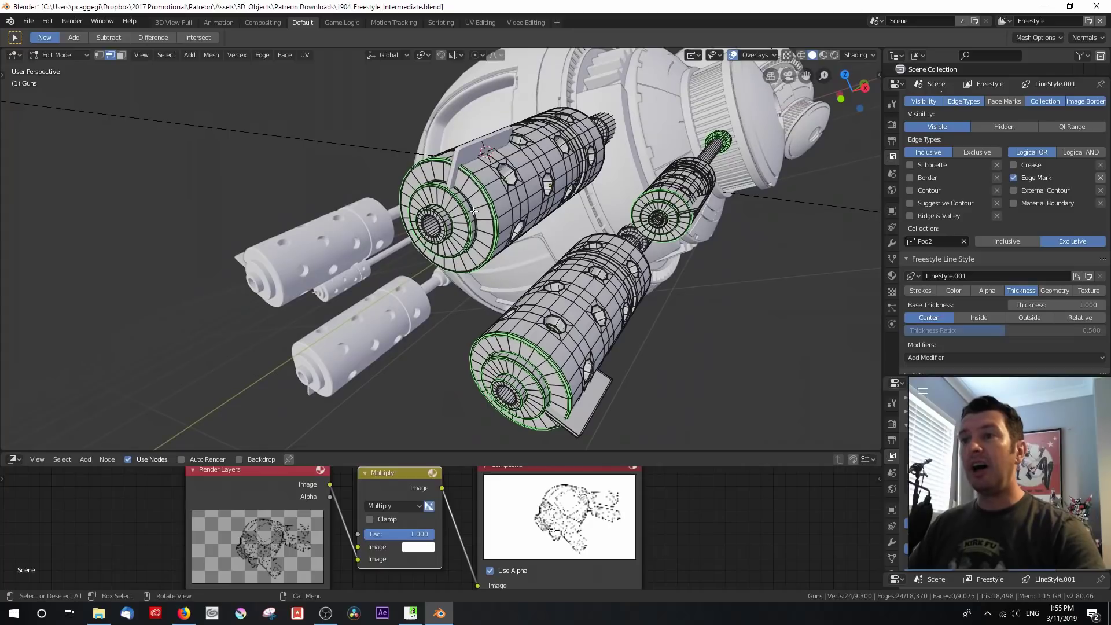
scroll(474, 211, "up", 3)
middle_click_drag(559, 205, 532, 210)
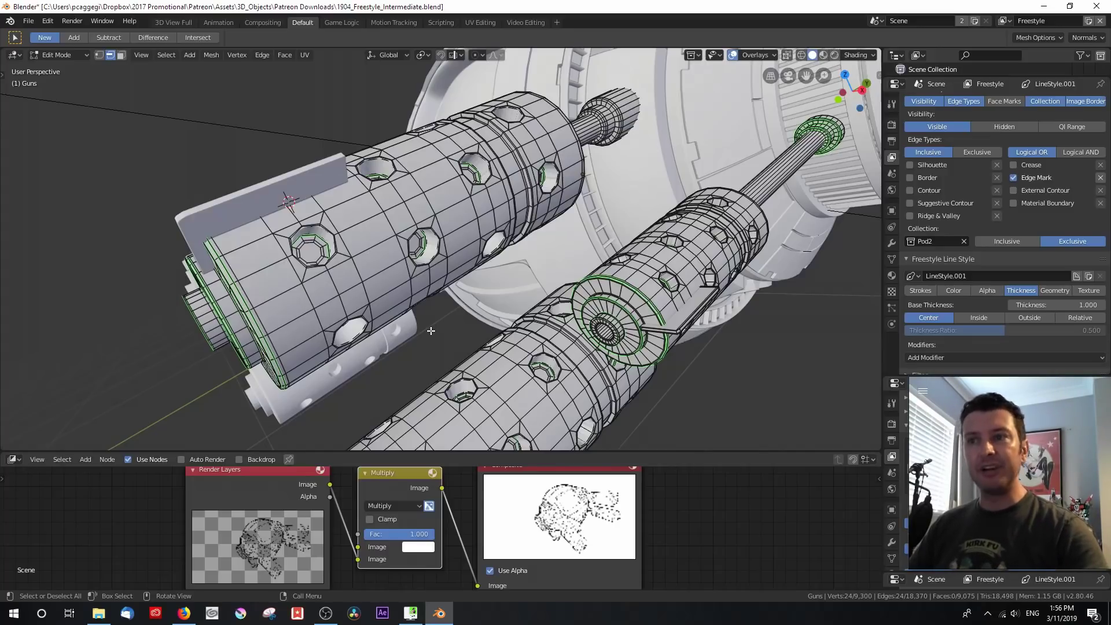
middle_click_drag(460, 282, 653, 267)
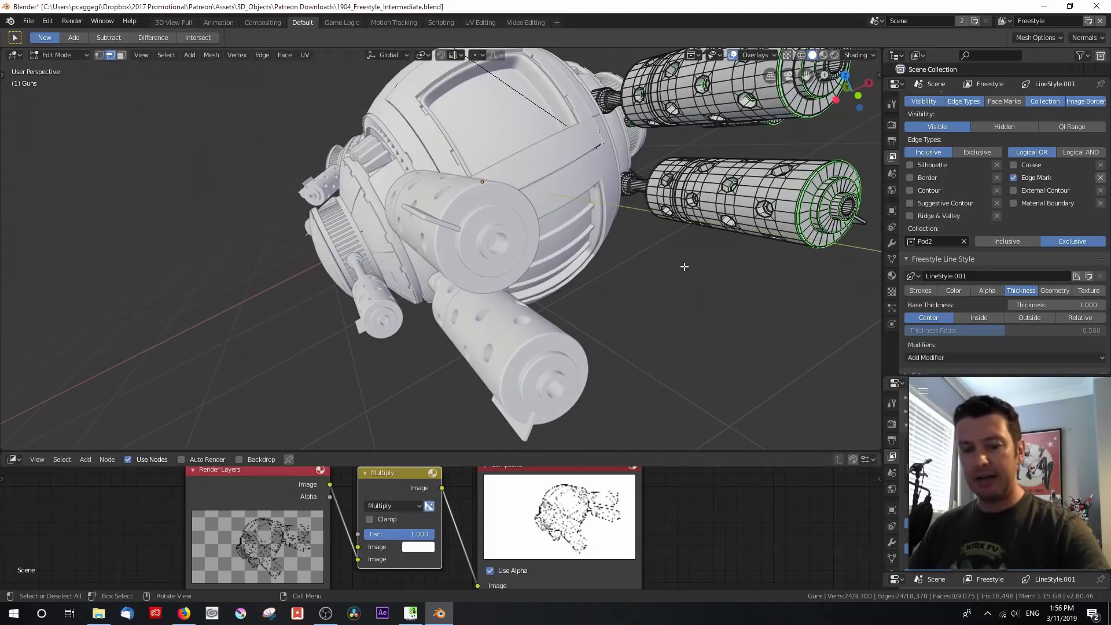
scroll(685, 267, "up", 5)
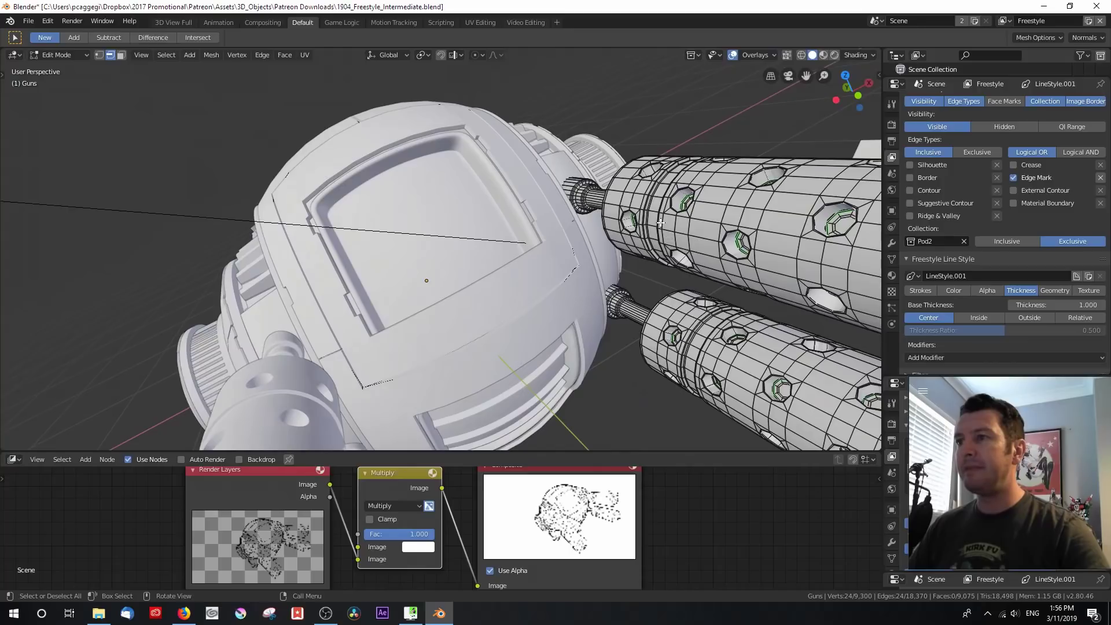
Step: Frame the gun junction and select the front and inner ring edge loops
left_click(661, 222)
key("KP_Decimal")
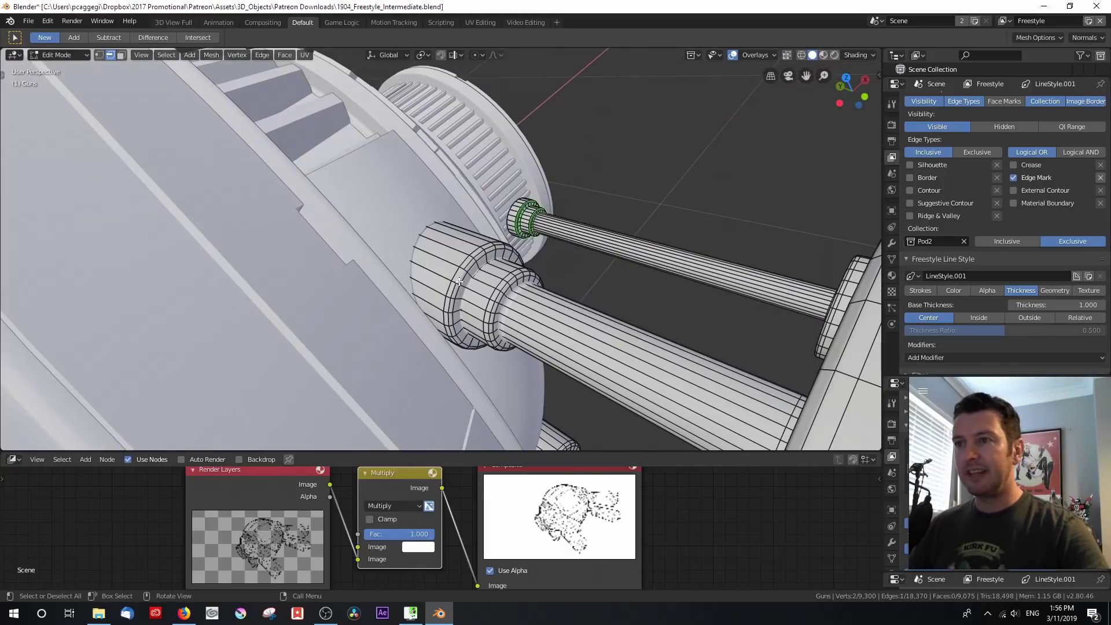
left_click(459, 278, "alt")
left_click(464, 280, "alt+shift")
left_click(501, 300, "alt+shift")
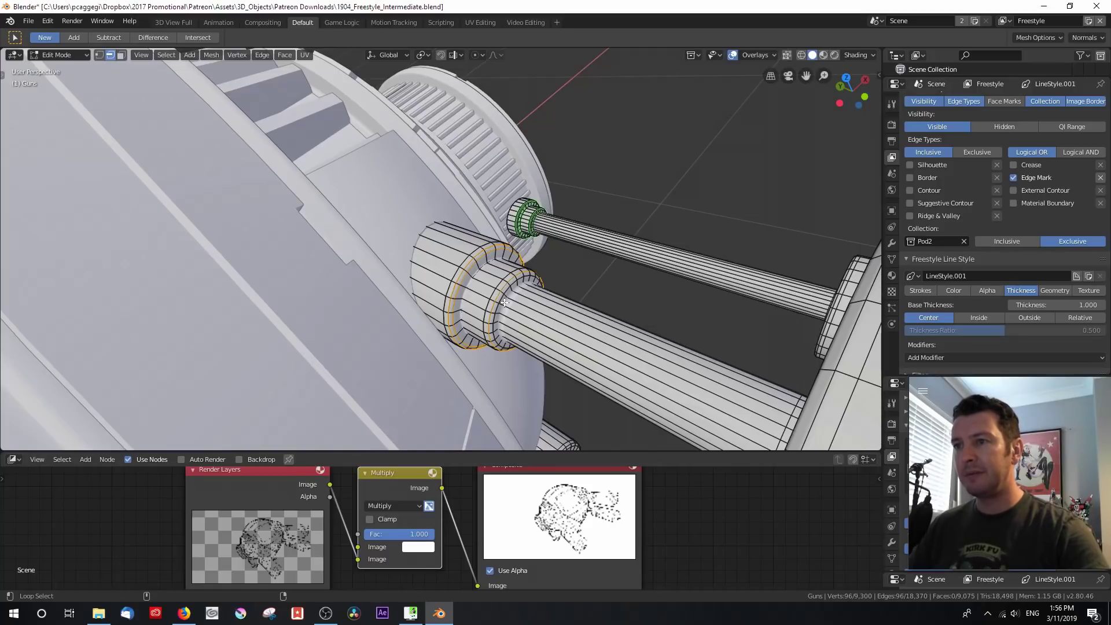
key("z")
left_click(443, 307)
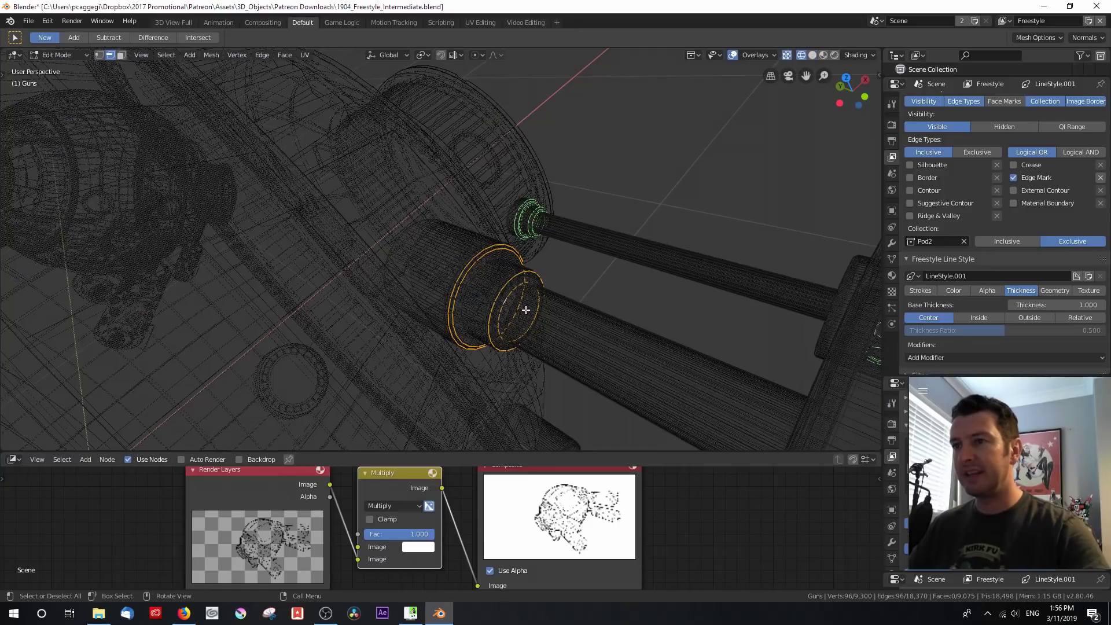
key("z")
left_click(587, 319)
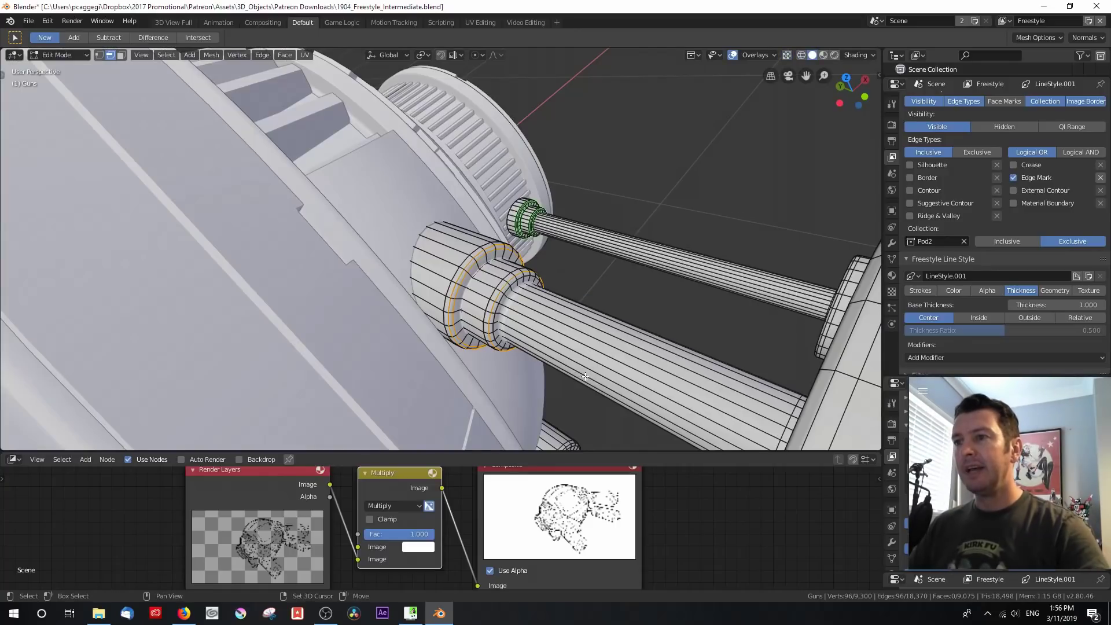
scroll(404, 424, "up", 6)
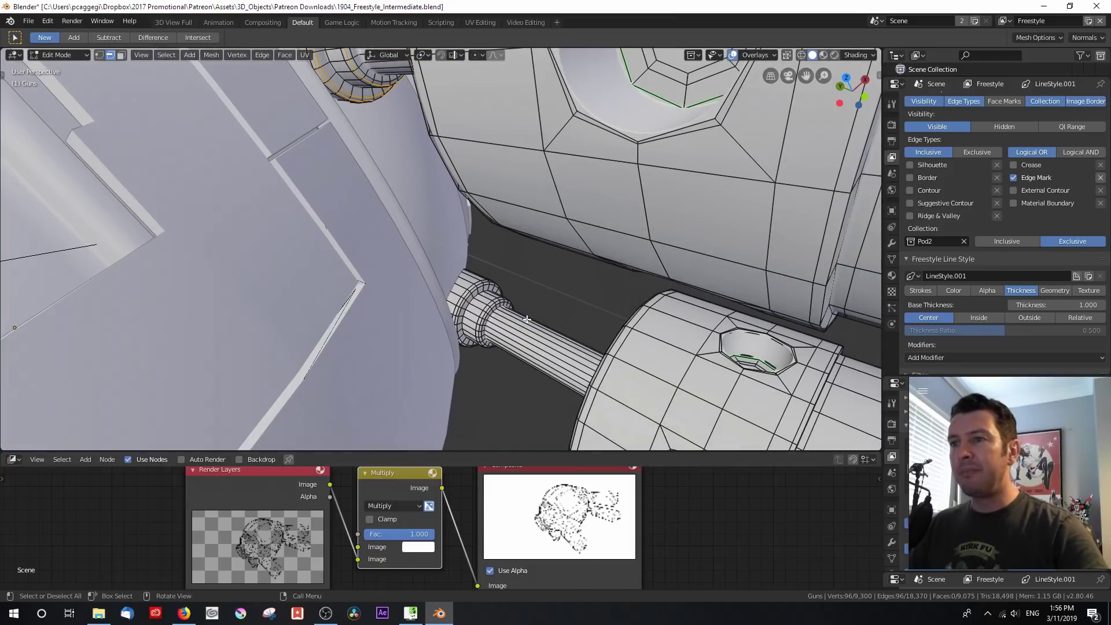
scroll(494, 314, "up", 3)
Step: Add the cylinder-end loops, mark all selected loops as Freestyle edges, then deselect
left_click(474, 307, "alt+shift")
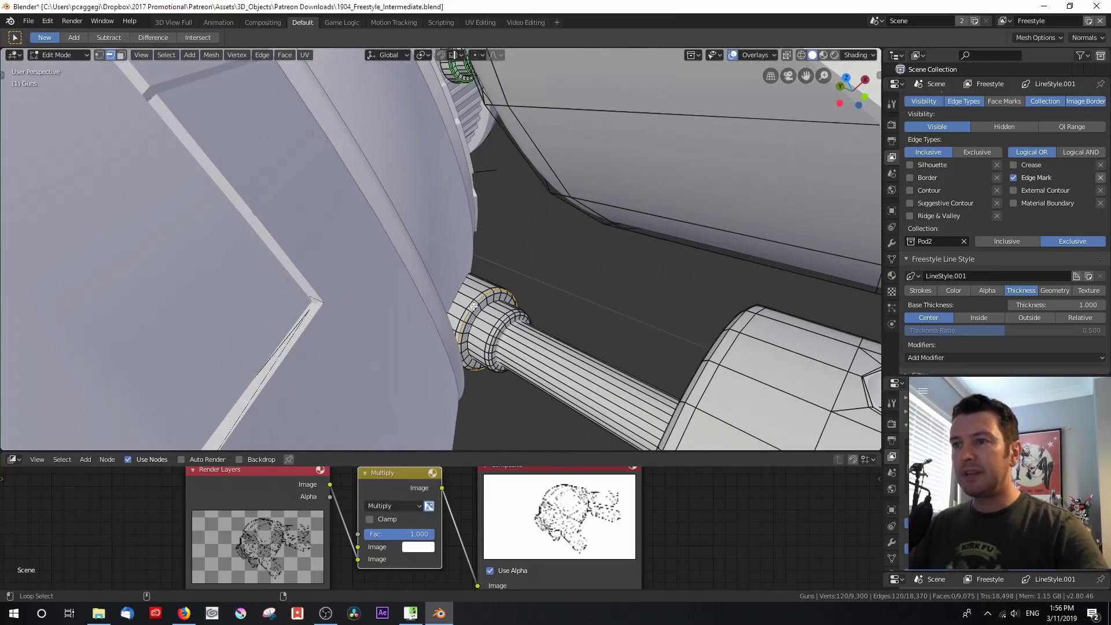
left_click(495, 325, "alt+shift")
left_click(499, 334, "alt+shift")
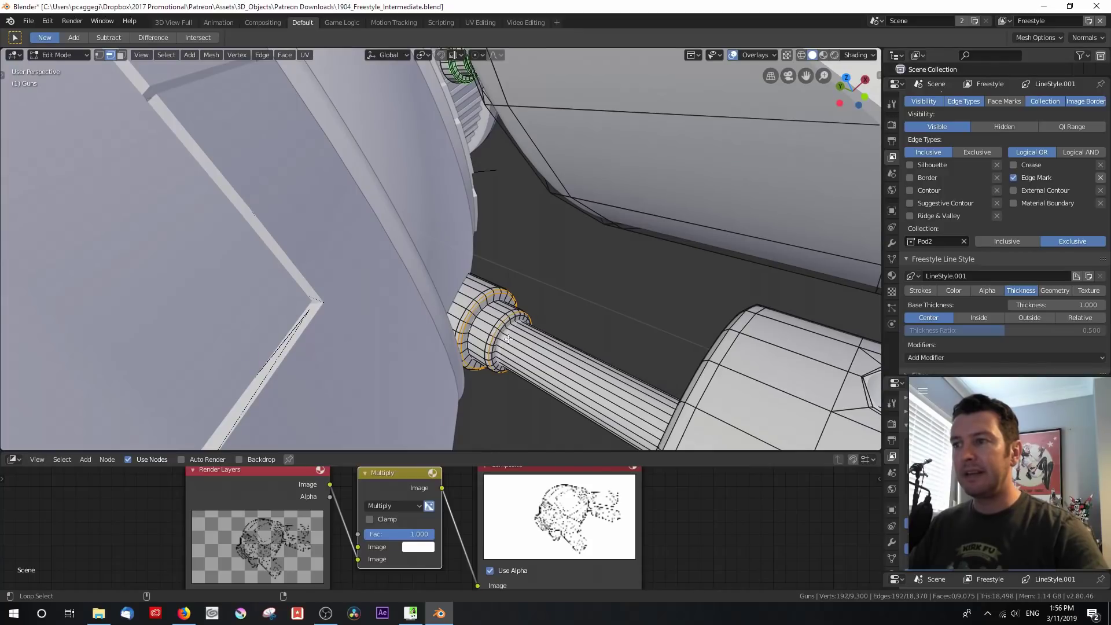
scroll(508, 338, "down", 3)
mouse_move(508, 339)
middle_mouse_down()
mouse_move(519, 326)
mouse_move(508, 342)
middle_mouse_up()
key("ctrl+e")
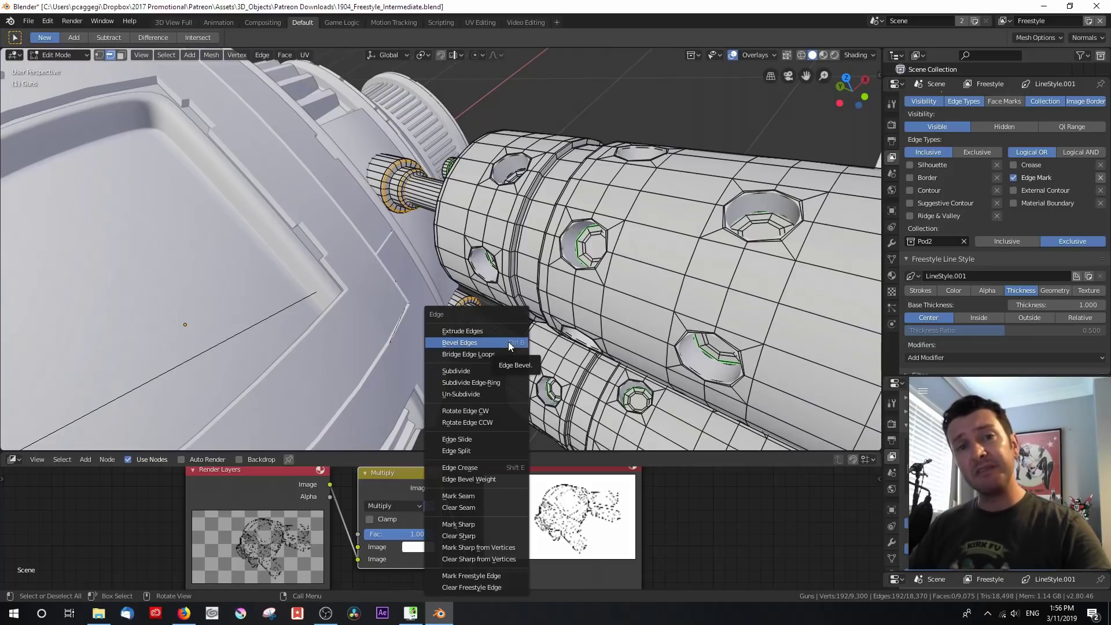
left_click(503, 574)
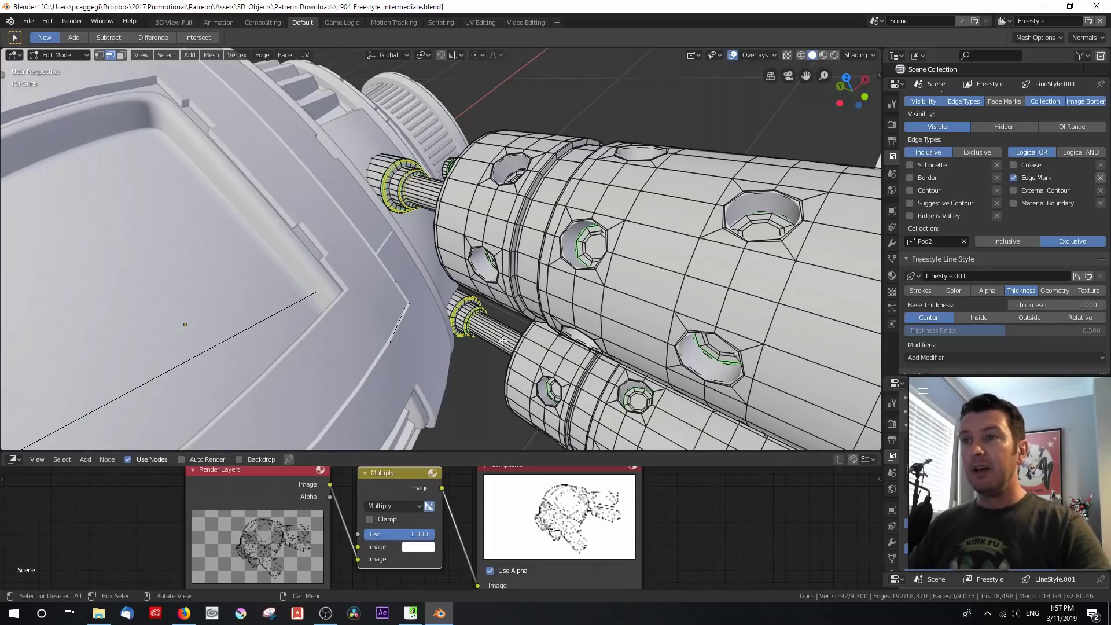
key("alt+a")
scroll(402, 219, "up", 3)
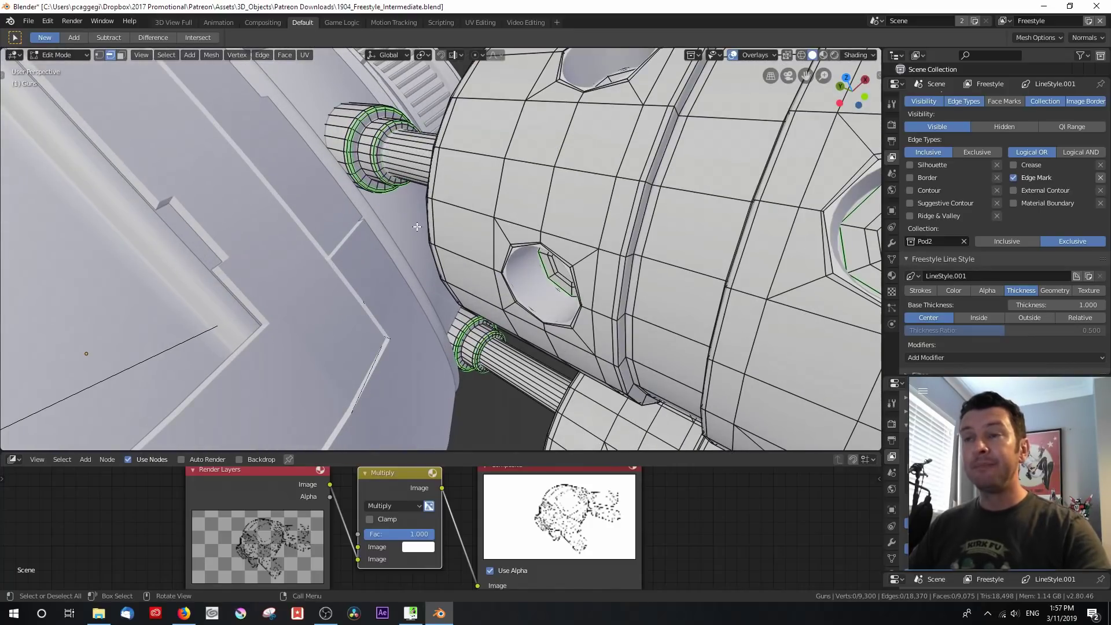
Step: Return the Guns object to Object Mode and look through the scene camera
key("Tab")
scroll(424, 248, "down", 3)
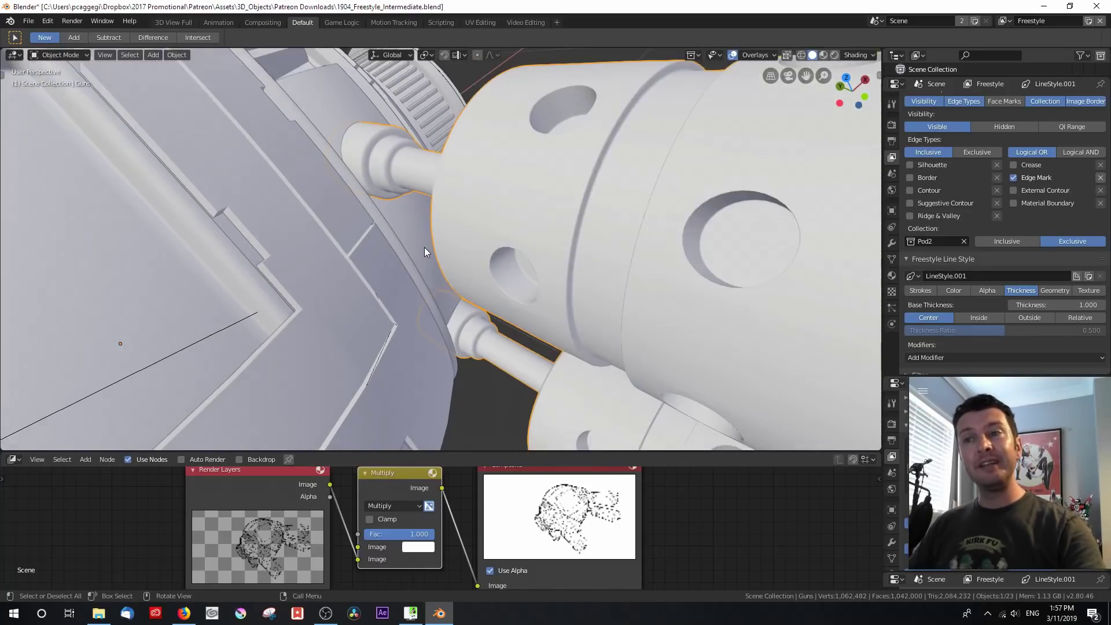
middle_click_drag(425, 247, 425, 259)
key("KP_0")
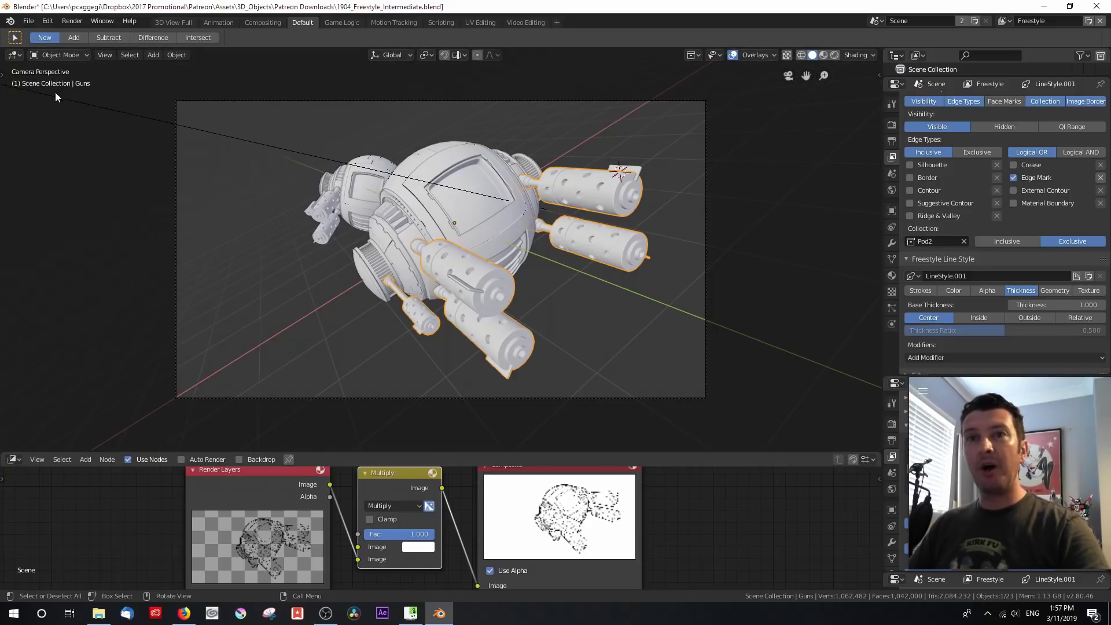
Step: Switch the area back to the Image Editor and start a fresh render
left_click(13, 55)
left_click(38, 93)
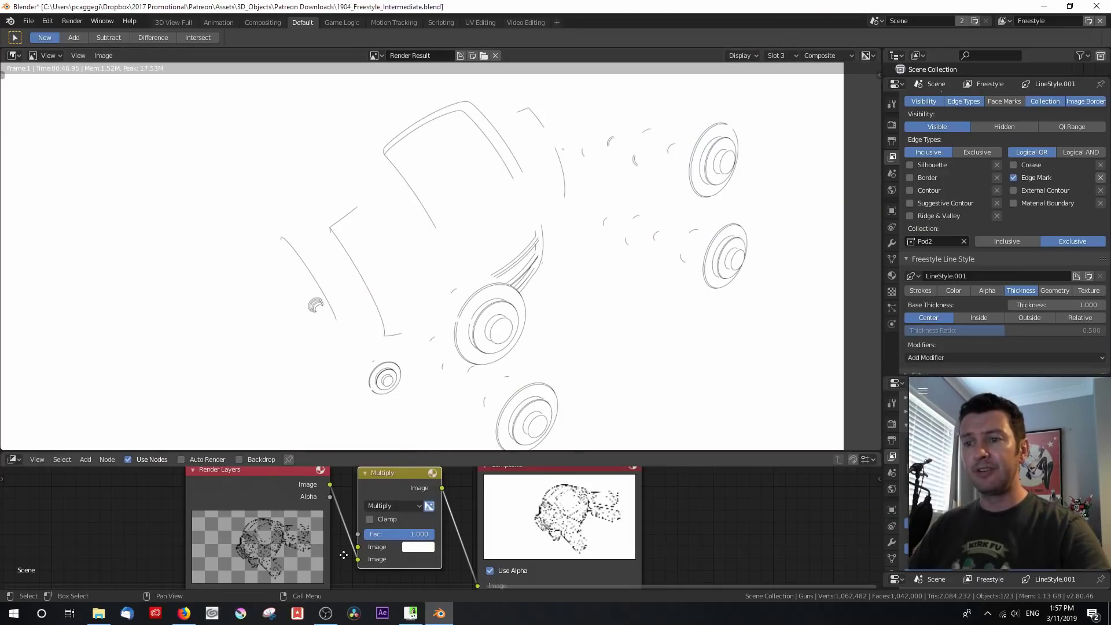
middle_click_drag(379, 559, 376, 541)
scroll(986, 221, "up", 5)
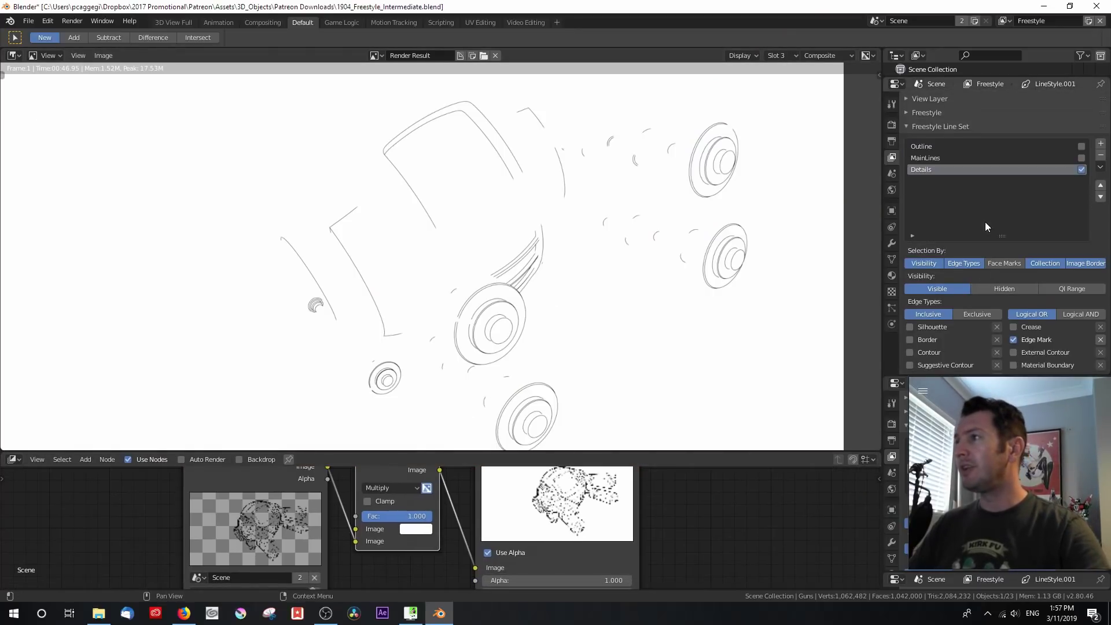
scroll(978, 329, "down", 2)
scroll(978, 329, "down", 2)
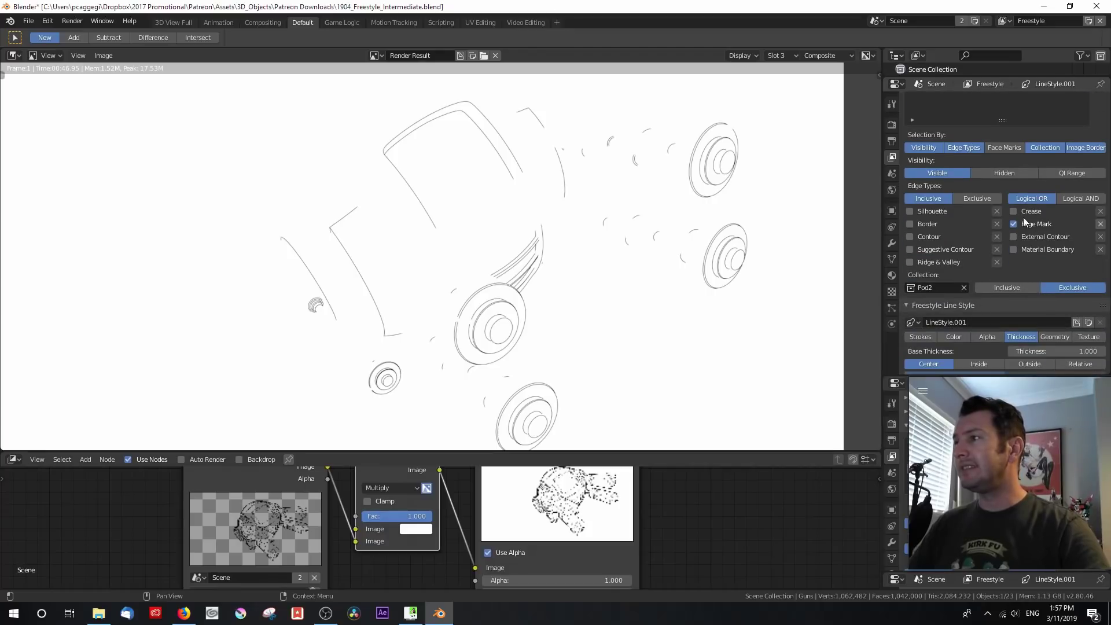
scroll(981, 248, "down", 4)
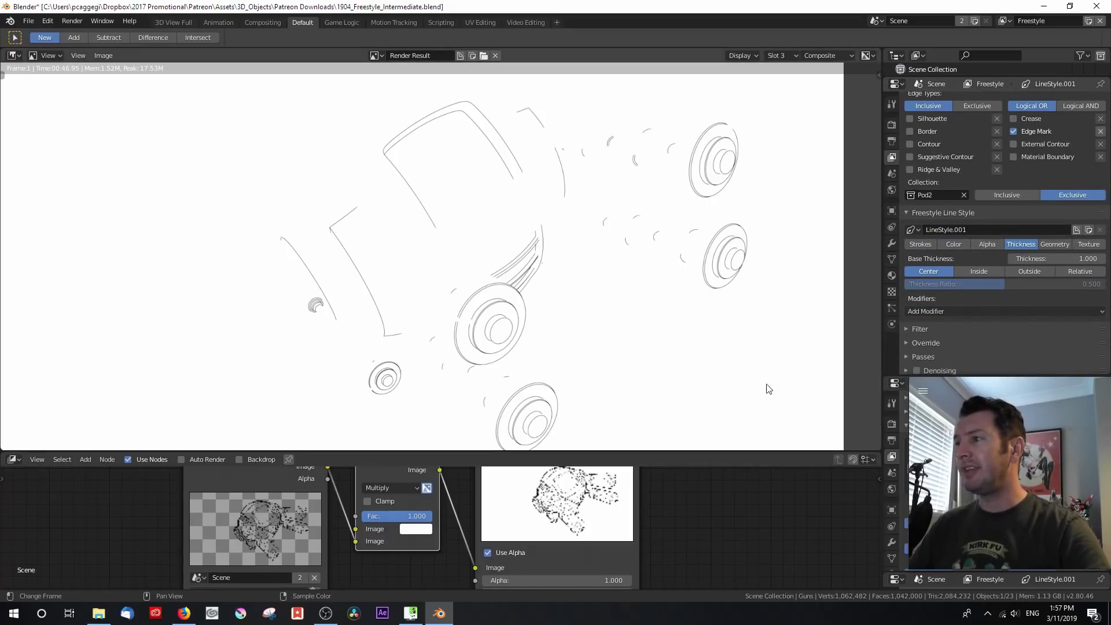
middle_click_drag(321, 592, 313, 550)
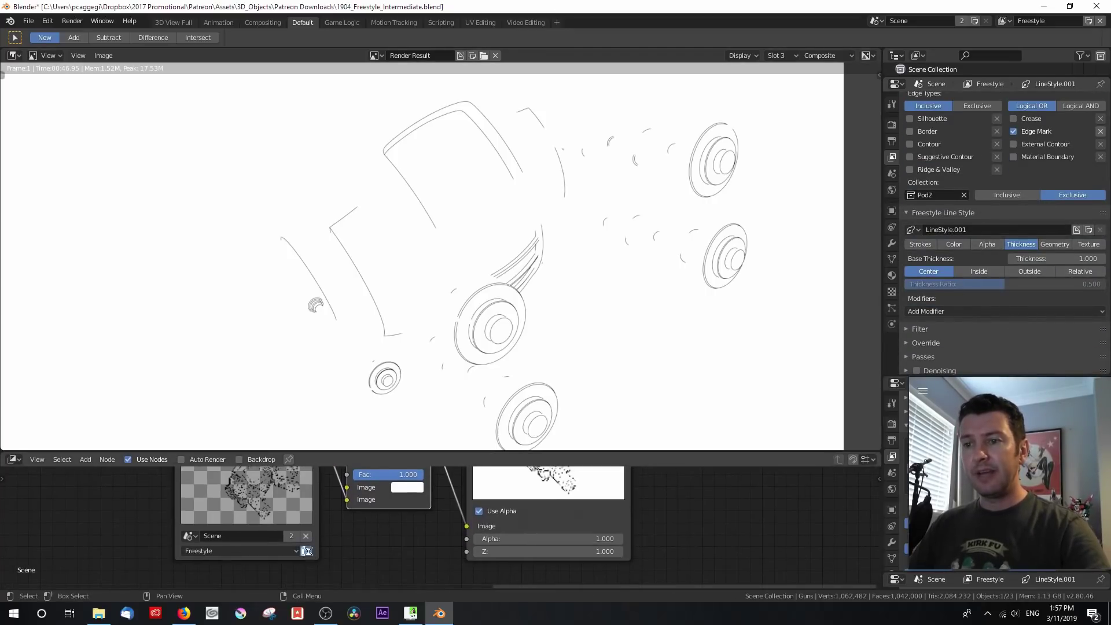
left_click(305, 551)
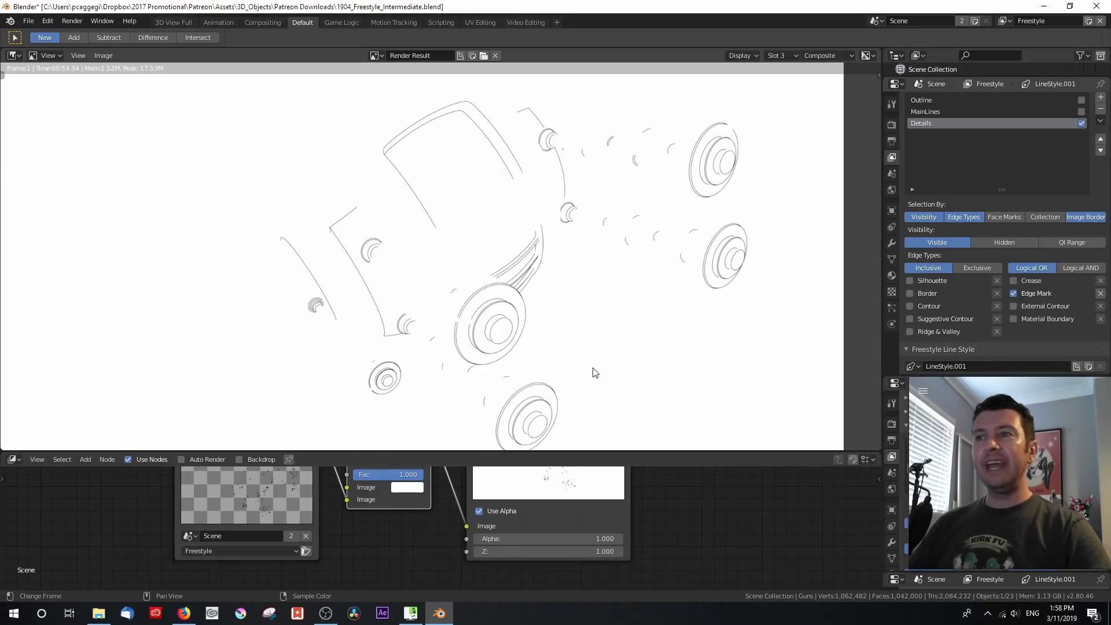
Step: Re-enable the Outline and MainLines line sets and show the full bold line-art render in Slot 4
left_click_drag(1082, 112, 1082, 100)
scroll(1047, 151, "up", 2)
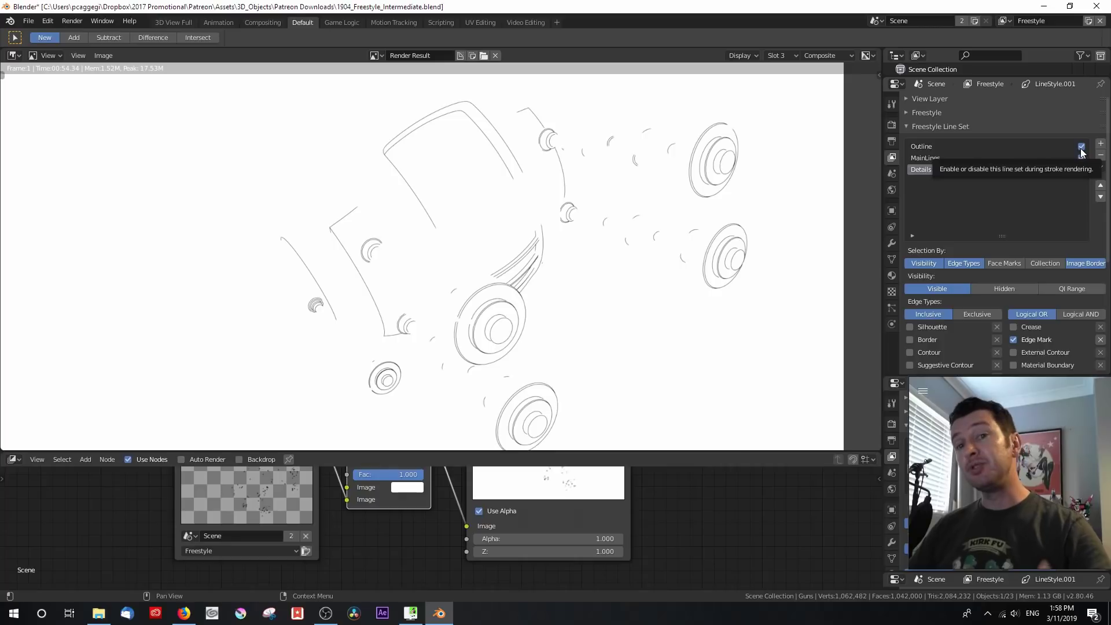
left_click(839, 57)
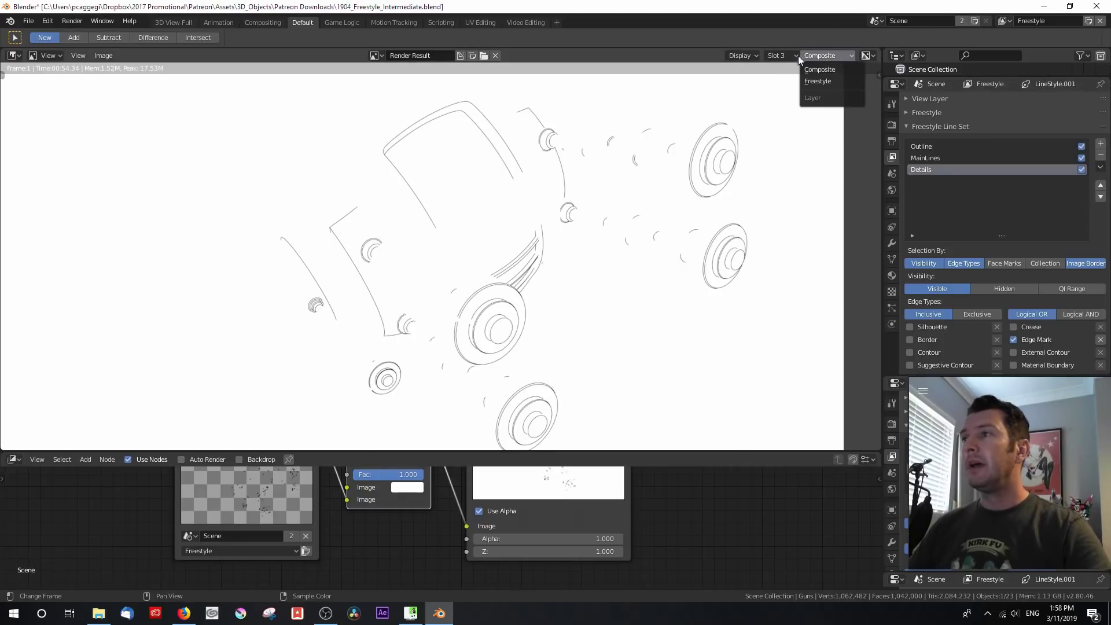
mouse_move(782, 61)
left_click(793, 103)
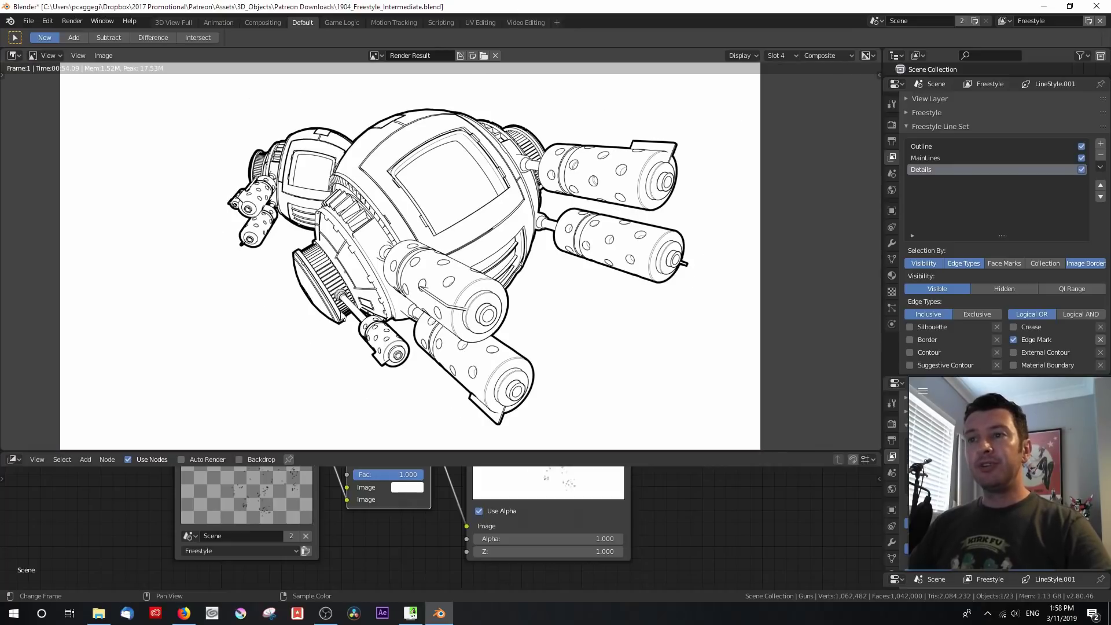
scroll(306, 277, "up", 1)
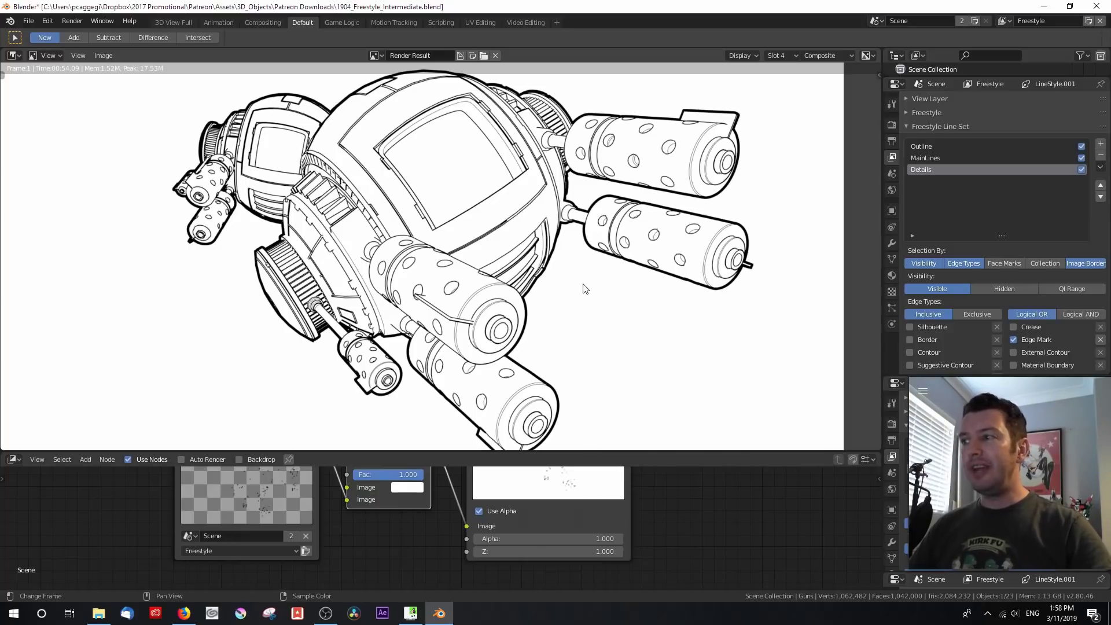
scroll(965, 339, "down", 2)
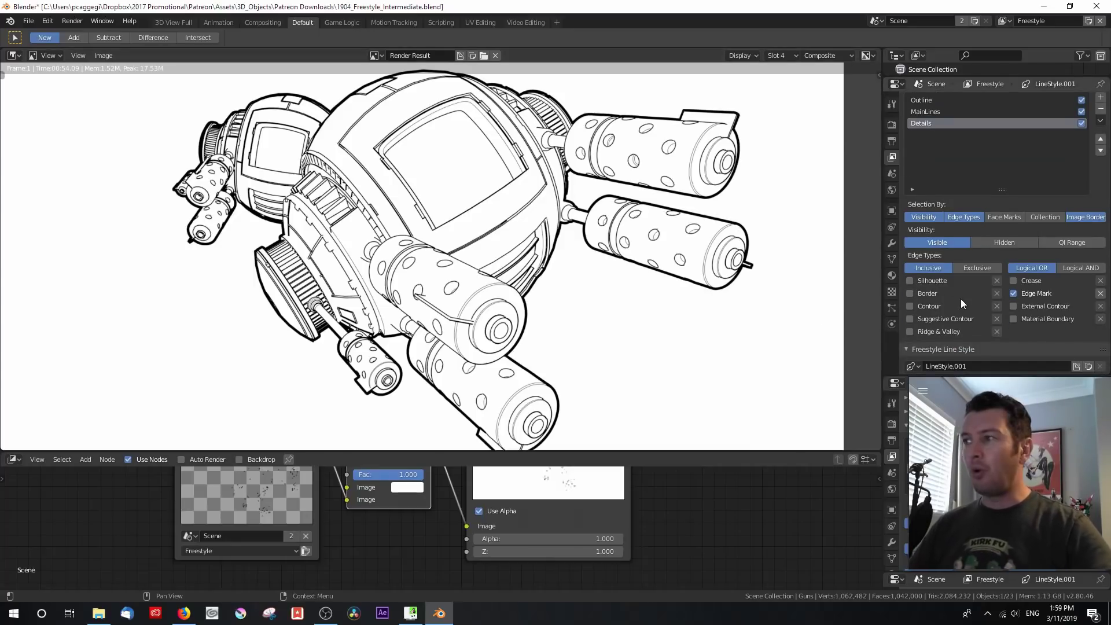
Step: Turn on Edge Mark and Collection selection for the Details line set
left_click(1013, 294)
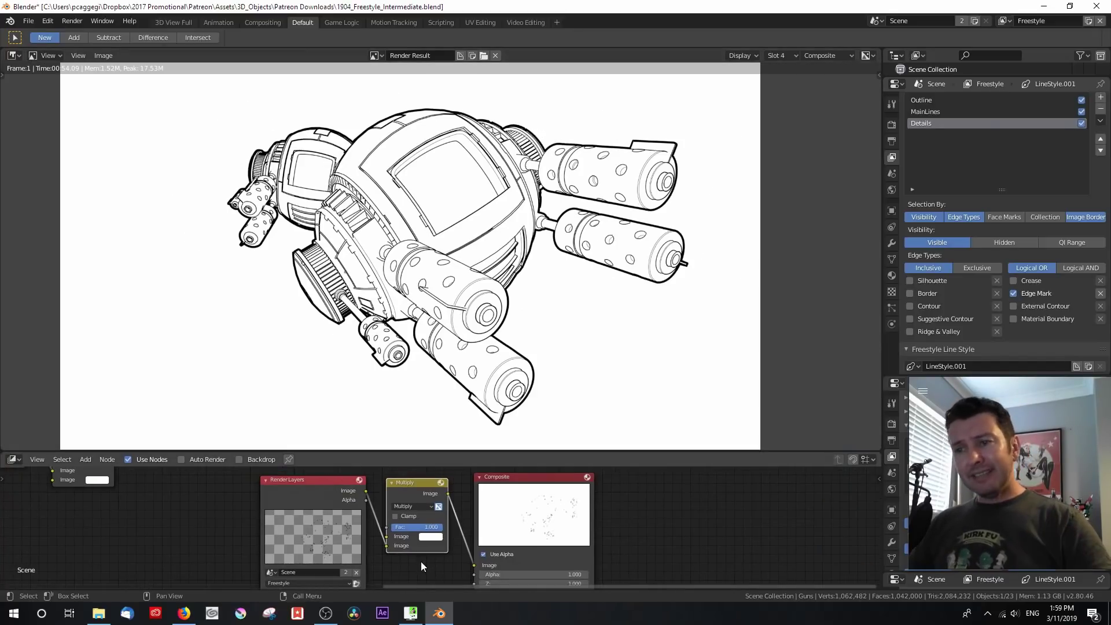
scroll(424, 562, "down", 2)
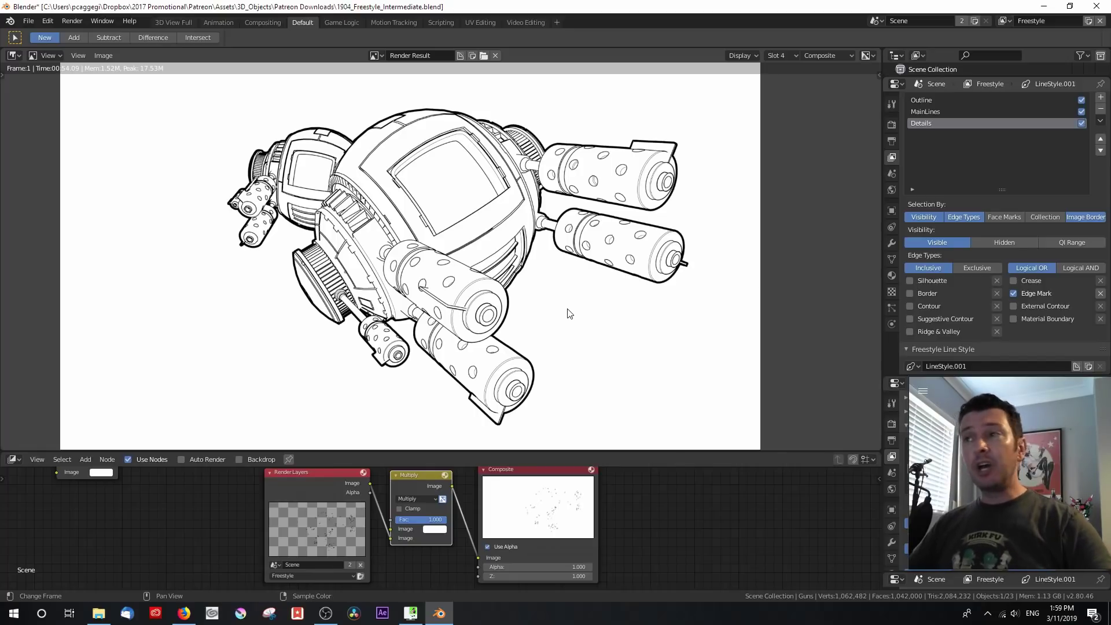
scroll(1019, 173, "up", 2)
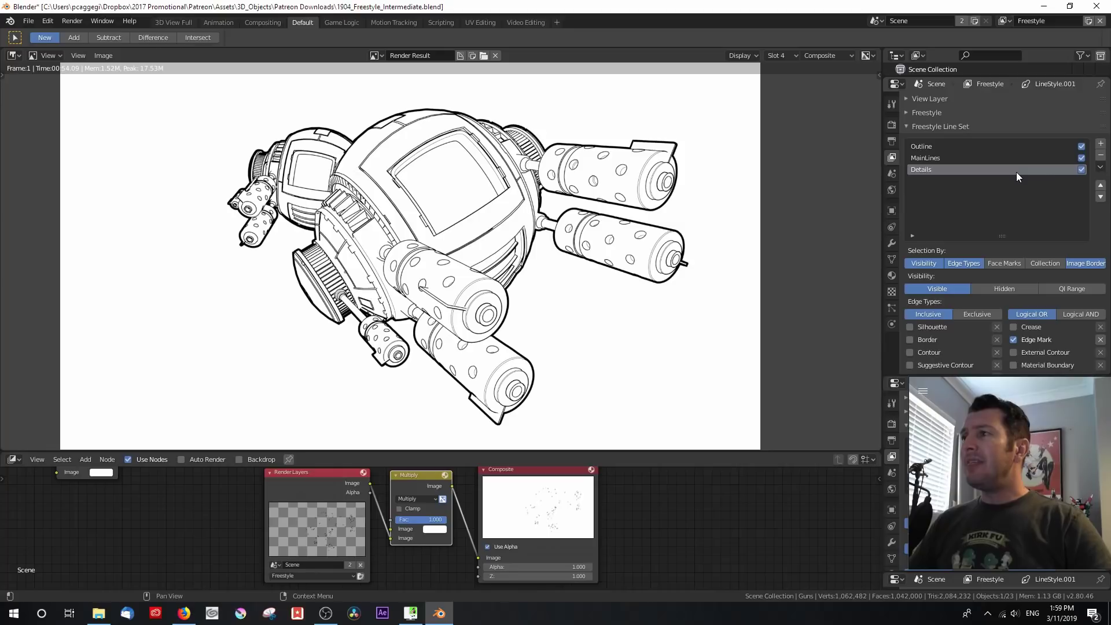
scroll(1017, 172, "down", 3)
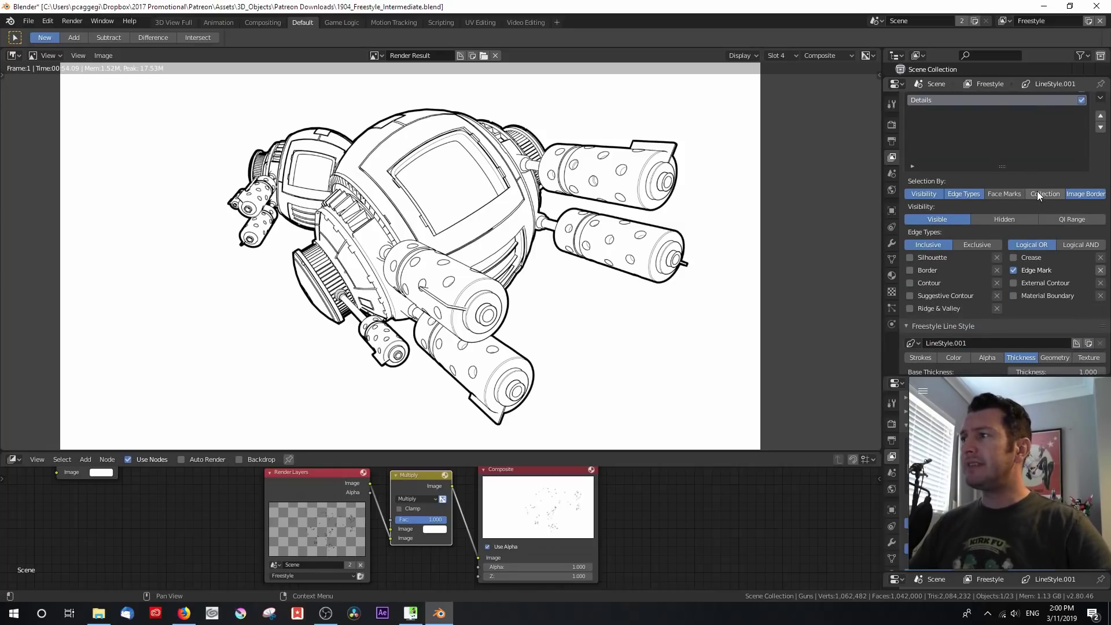
left_click(1038, 192)
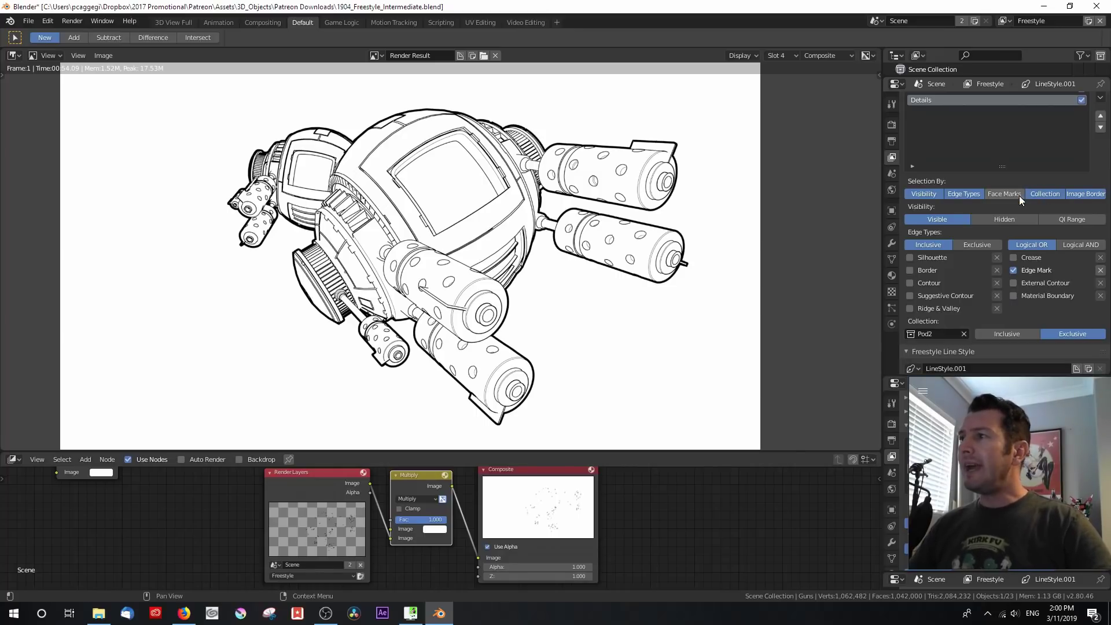
scroll(993, 196, "up", 1)
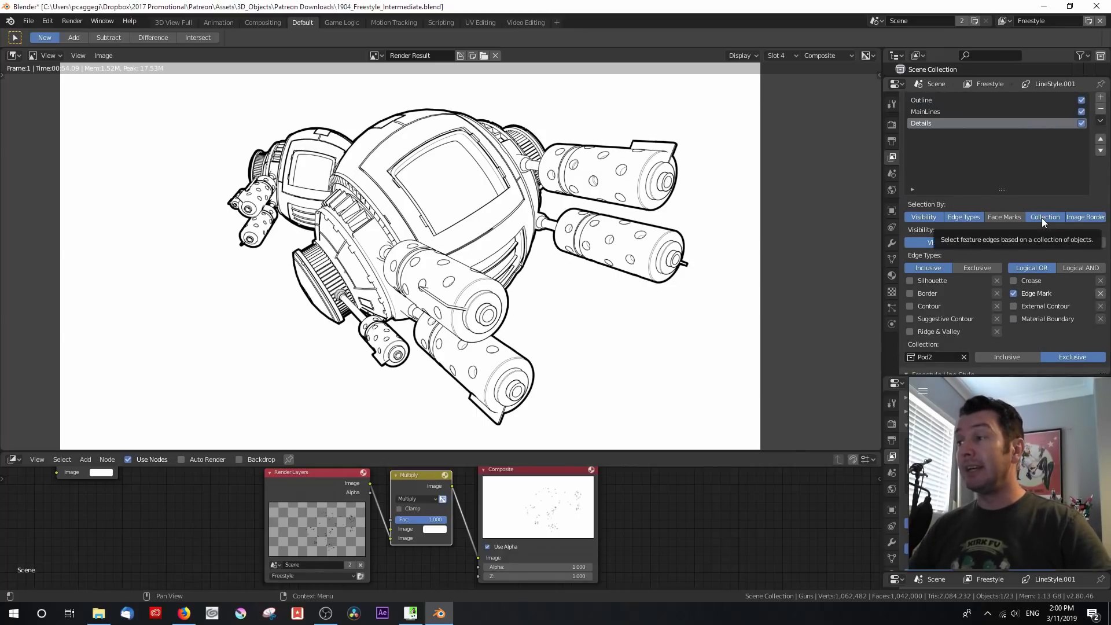
scroll(1016, 256, "down", 4)
Step: Set the collection filter to Pod2 as Exclusive and view the Slot 5 render without the left pod
left_click(964, 265)
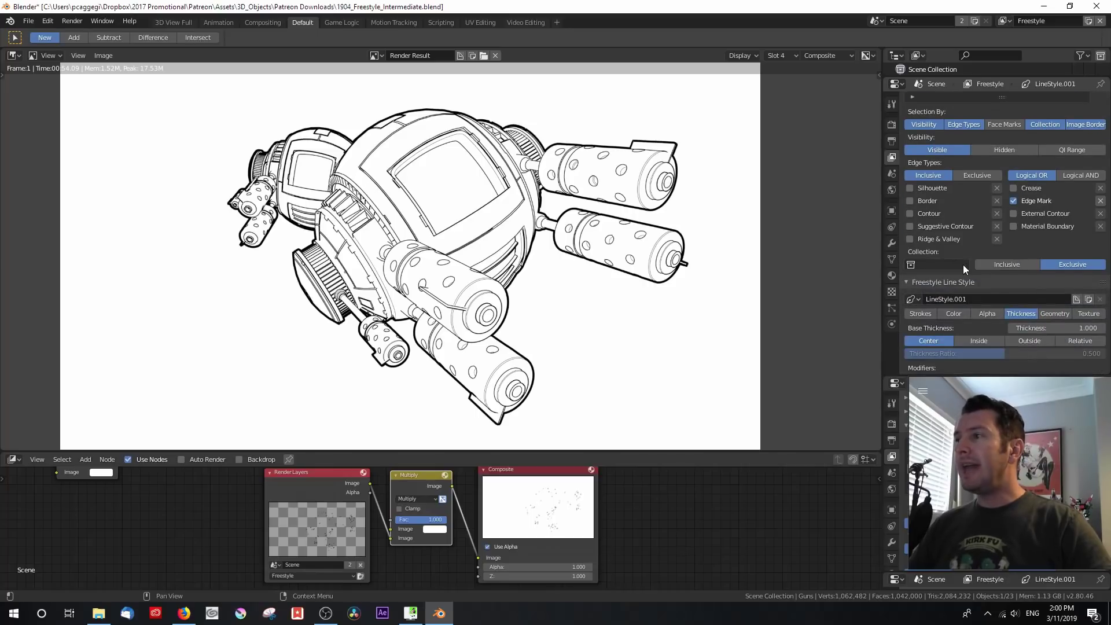
left_click(1035, 264)
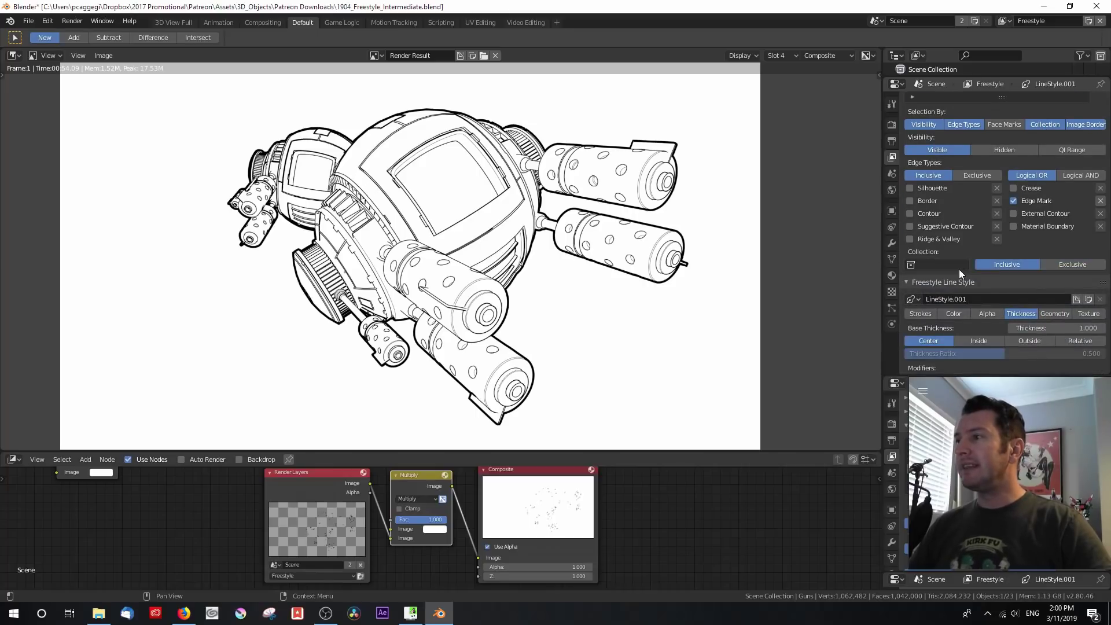
left_click(911, 264)
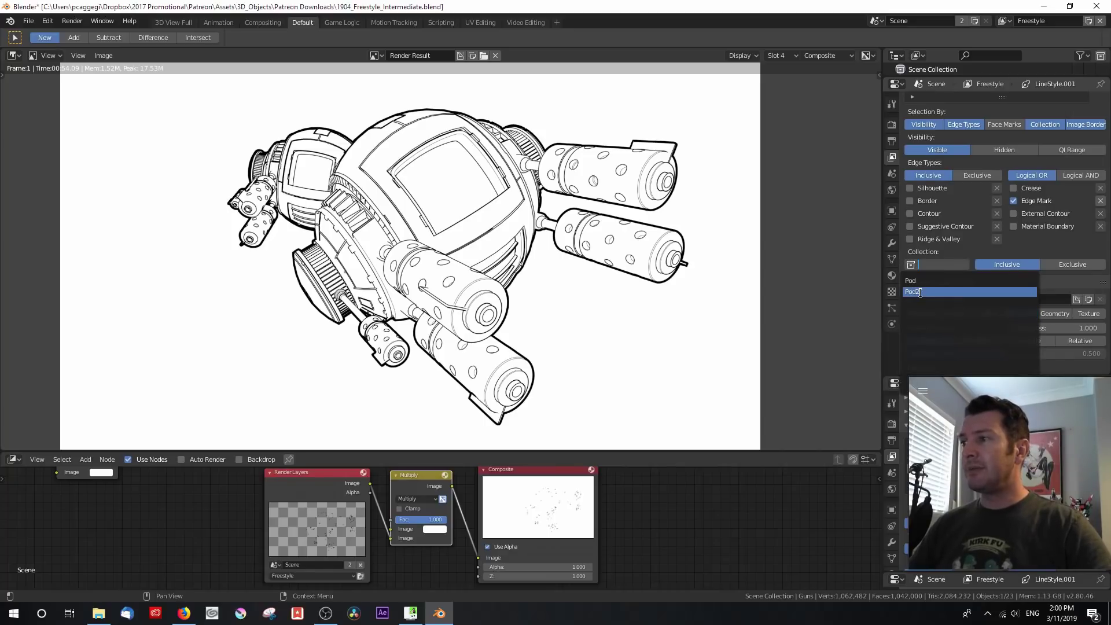
left_click(919, 292)
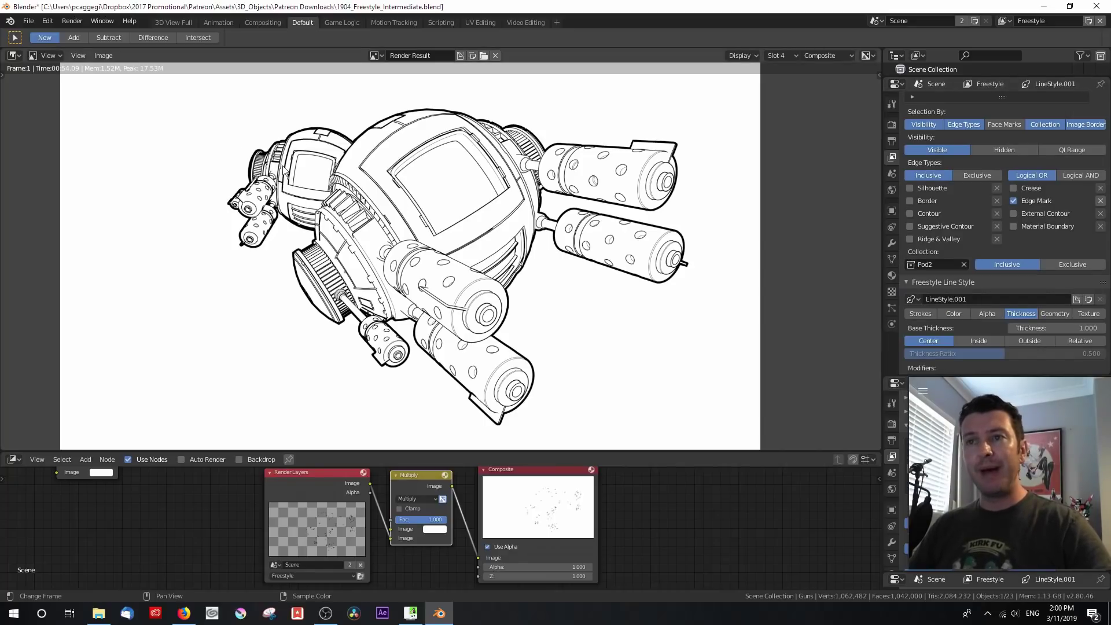
left_click(1072, 266)
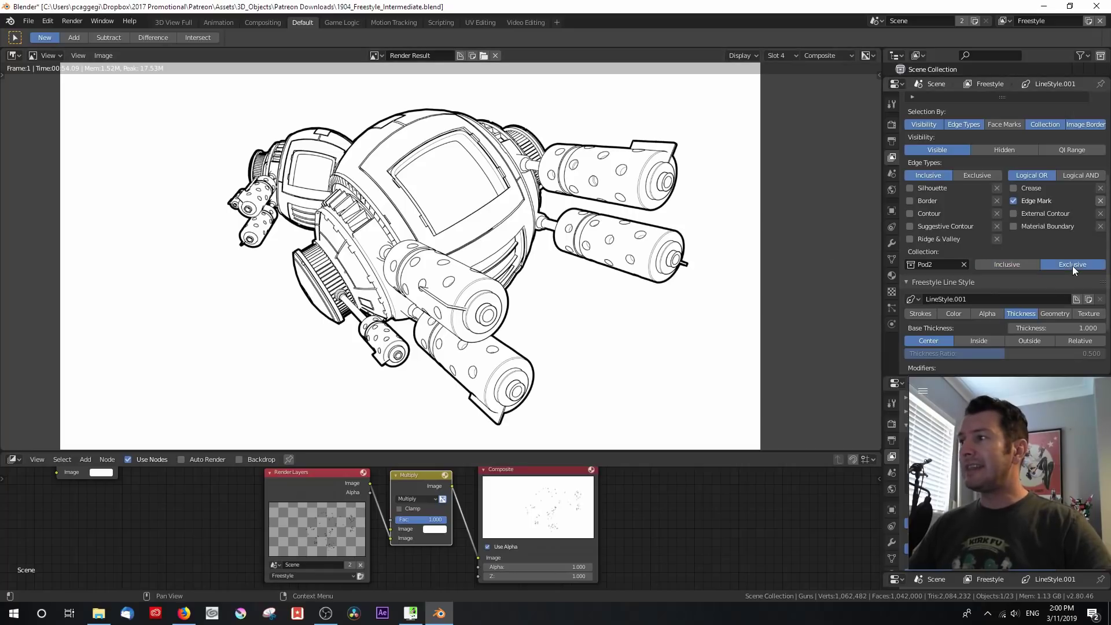
left_click(778, 55)
left_click(789, 116)
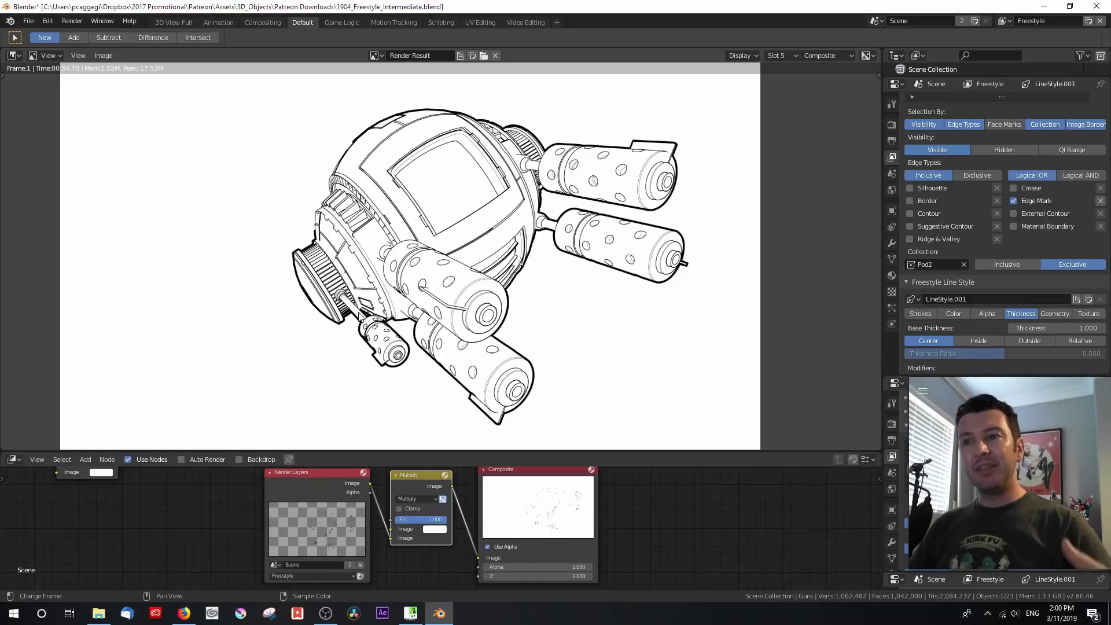
Step: Zoom and pan the Slot 5 render toward the robot's sphere and screen
scroll(417, 234, "up", 2)
scroll(417, 235, "down", 1)
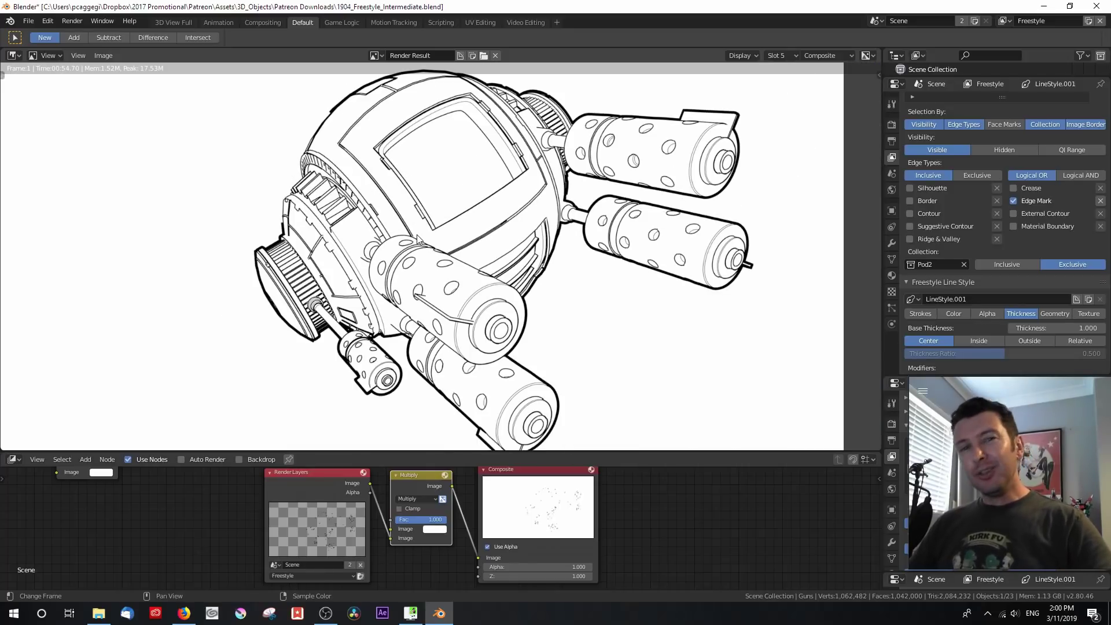
scroll(417, 235, "up", 1)
middle_click_drag(320, 285, 332, 306)
scroll(331, 307, "up", 1)
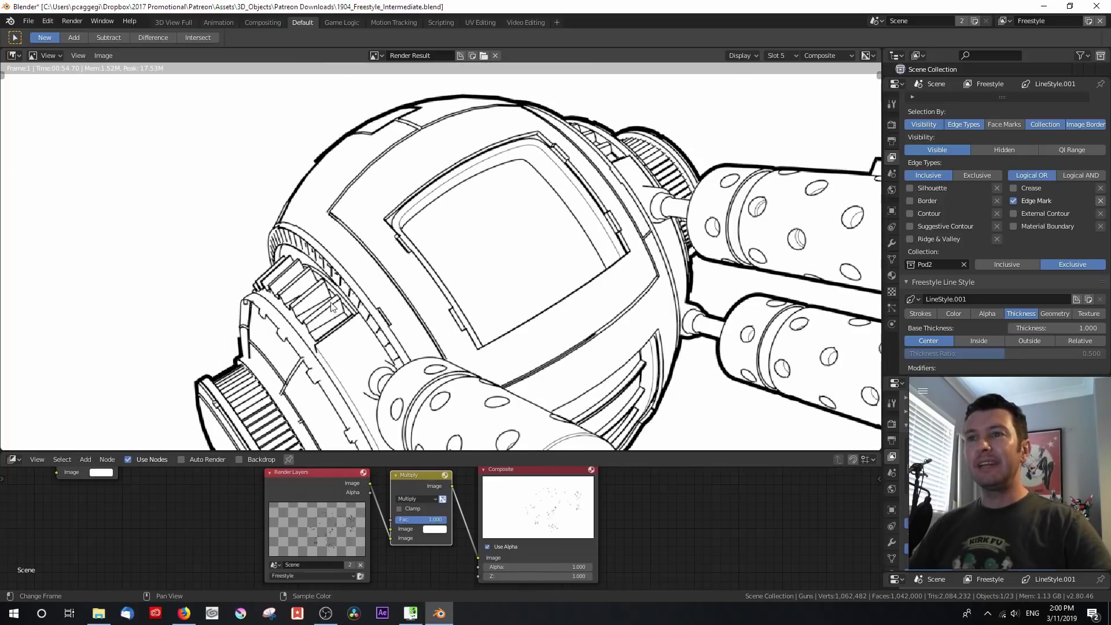
scroll(315, 163, "down", 1)
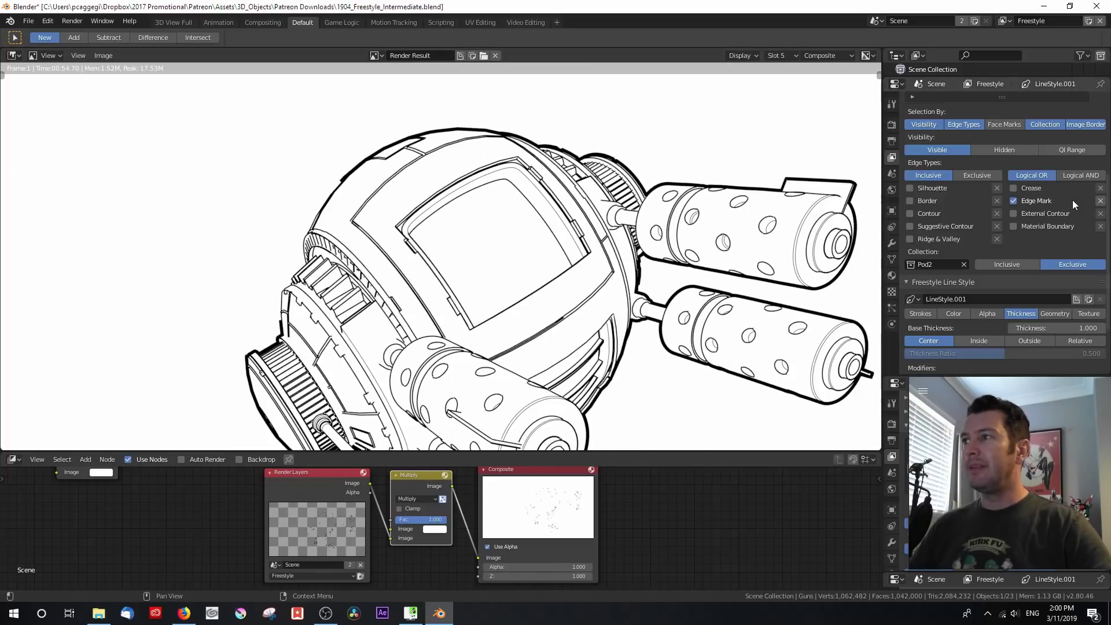
Step: Select the Outline line set to display its LineStyle_Main settings
scroll(1042, 185, "up", 5)
left_click(937, 148)
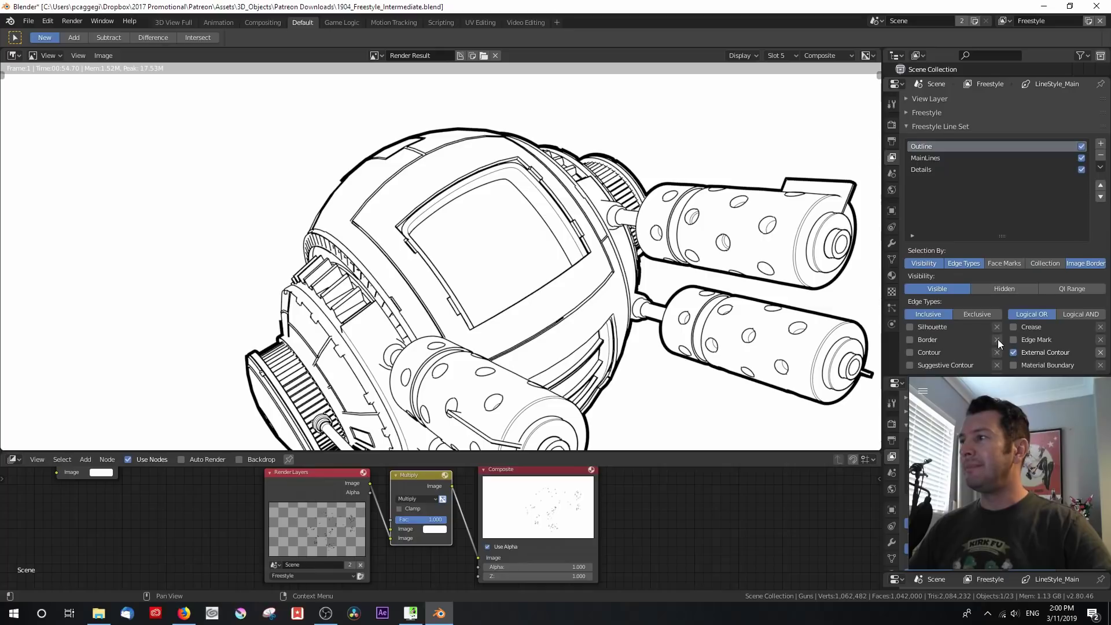
scroll(993, 338, "down", 1)
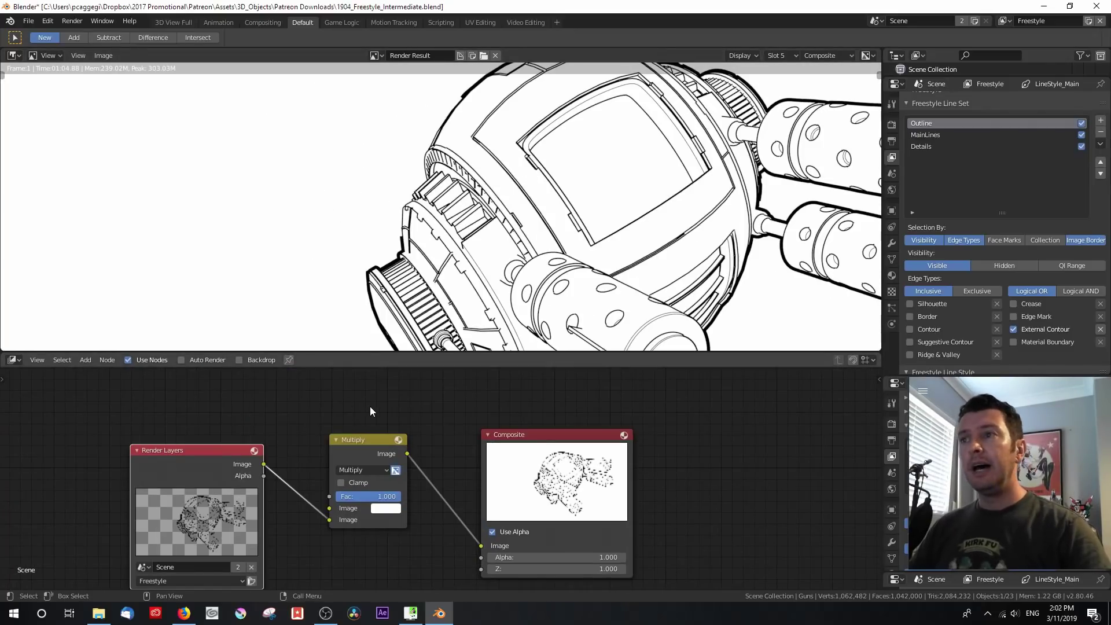
Step: Connect the left Multiply output into the right Multiply's lower Image input
scroll(355, 401, "down", 2)
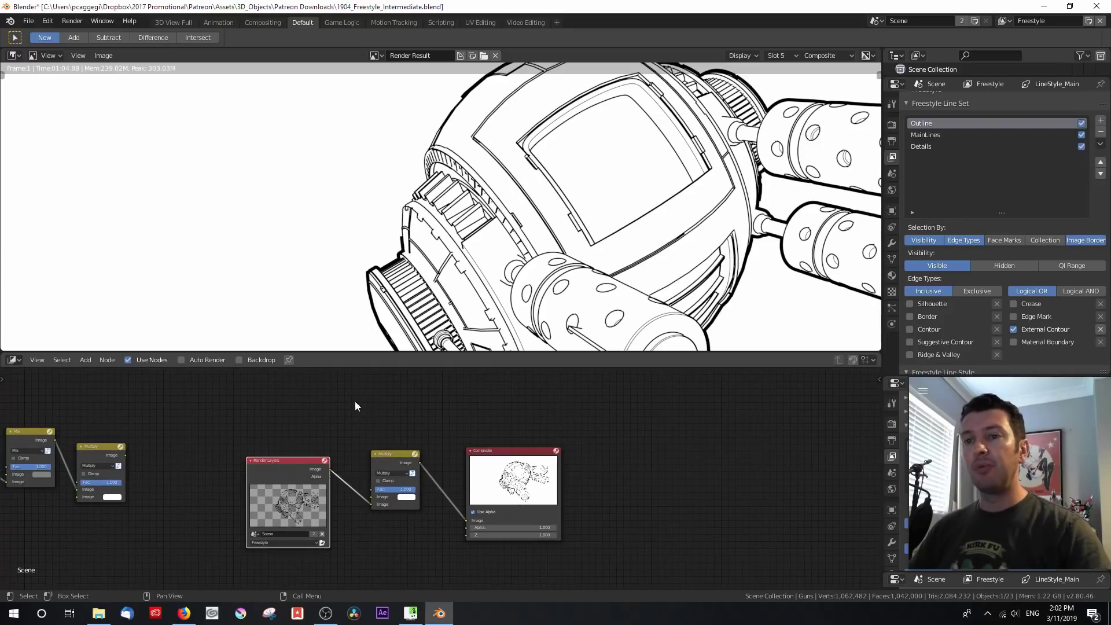
left_click_drag(126, 455, 374, 504)
scroll(405, 247, "down", 3)
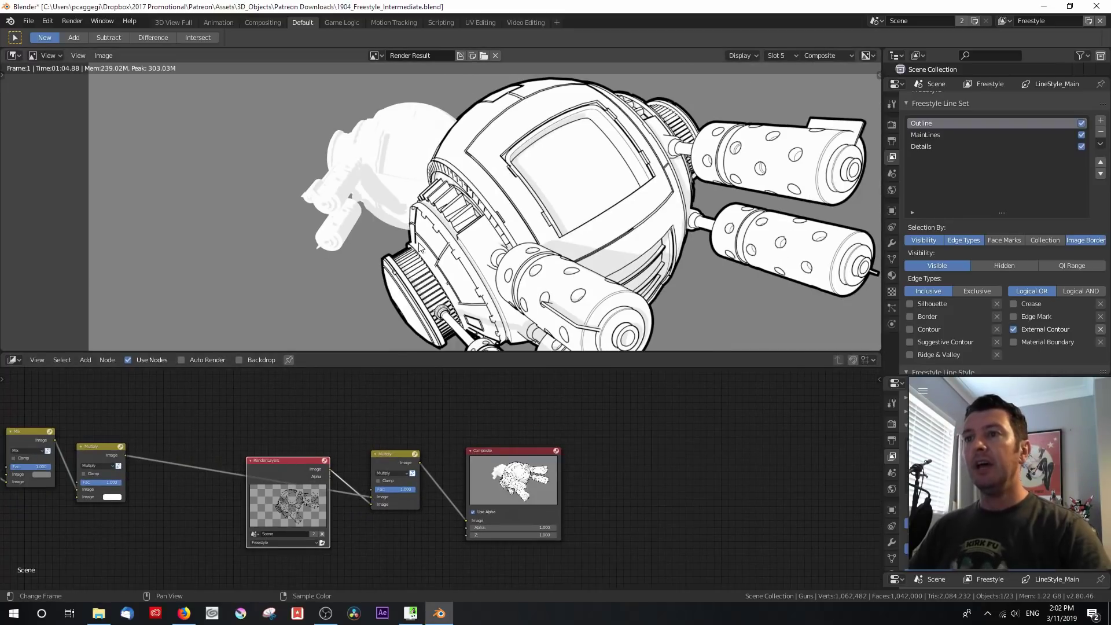
scroll(405, 246, "down", 1)
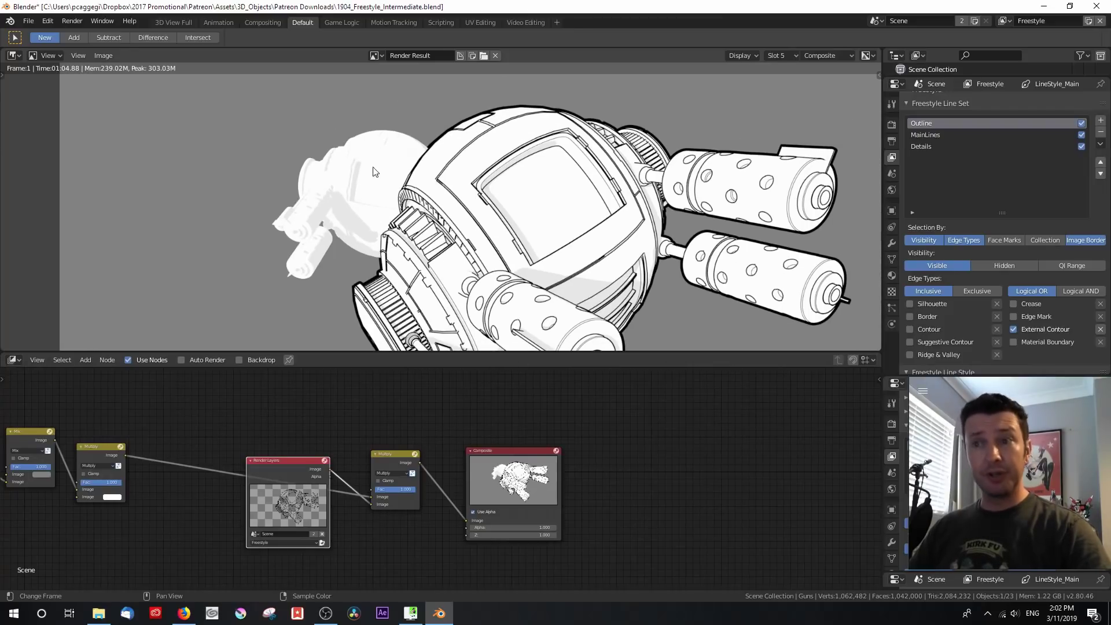
scroll(382, 214, "up", 4)
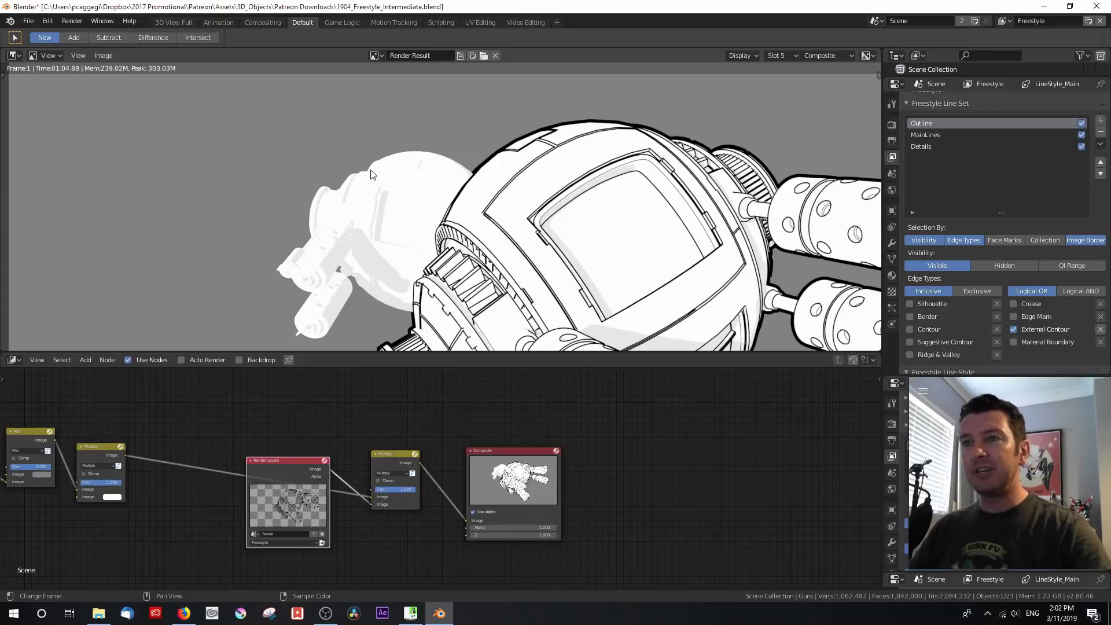
Step: Zoom and pan the composited render to check the black outlines close up and in full
scroll(342, 312, "down", 2)
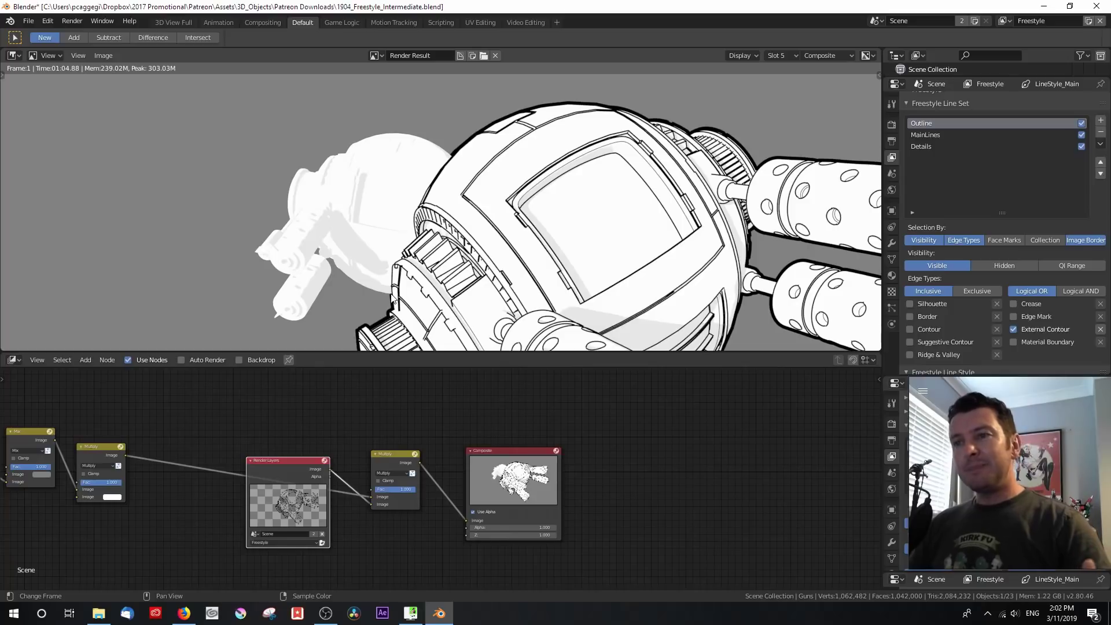
scroll(462, 298, "down", 4)
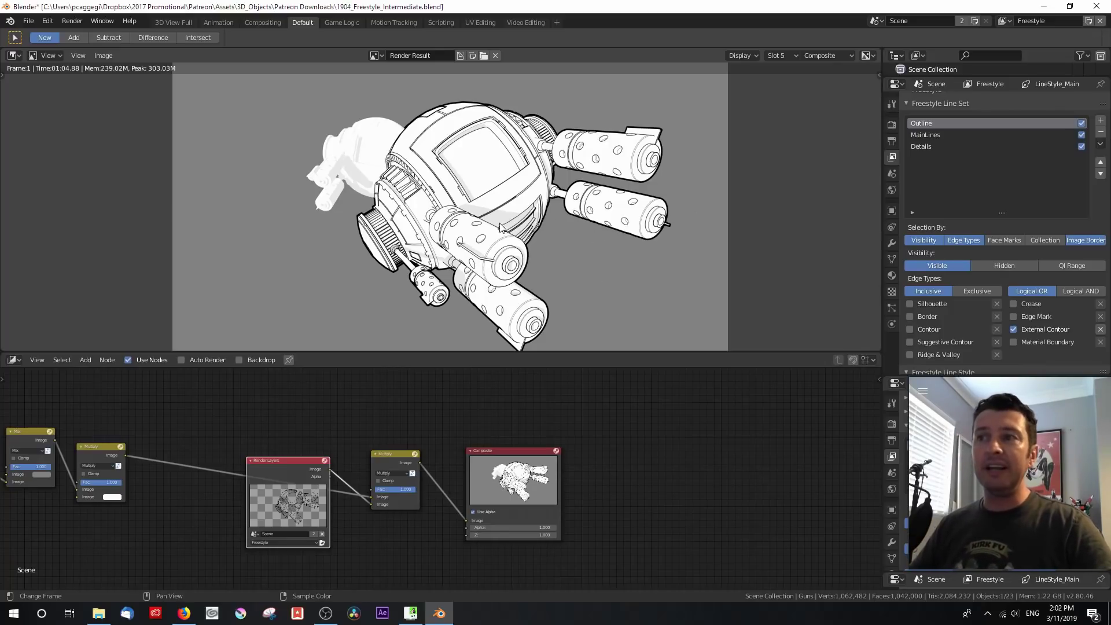
scroll(398, 201, "up", 3)
middle_click_drag(496, 261, 506, 268)
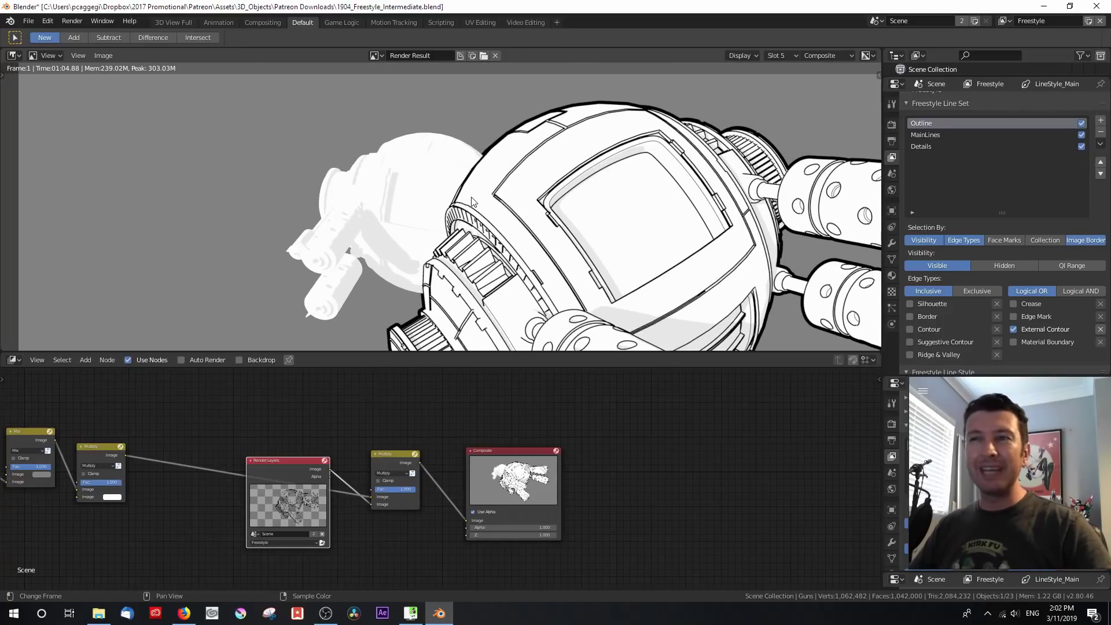
scroll(504, 222, "down", 4)
middle_click_drag(512, 270, 519, 246)
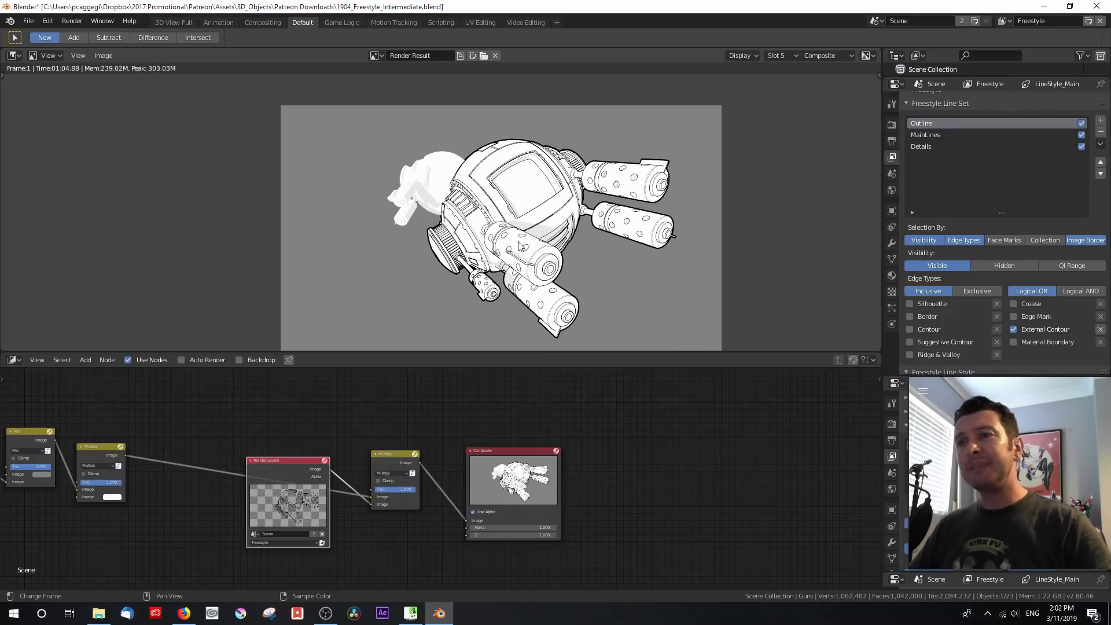
scroll(565, 228, "up", 1)
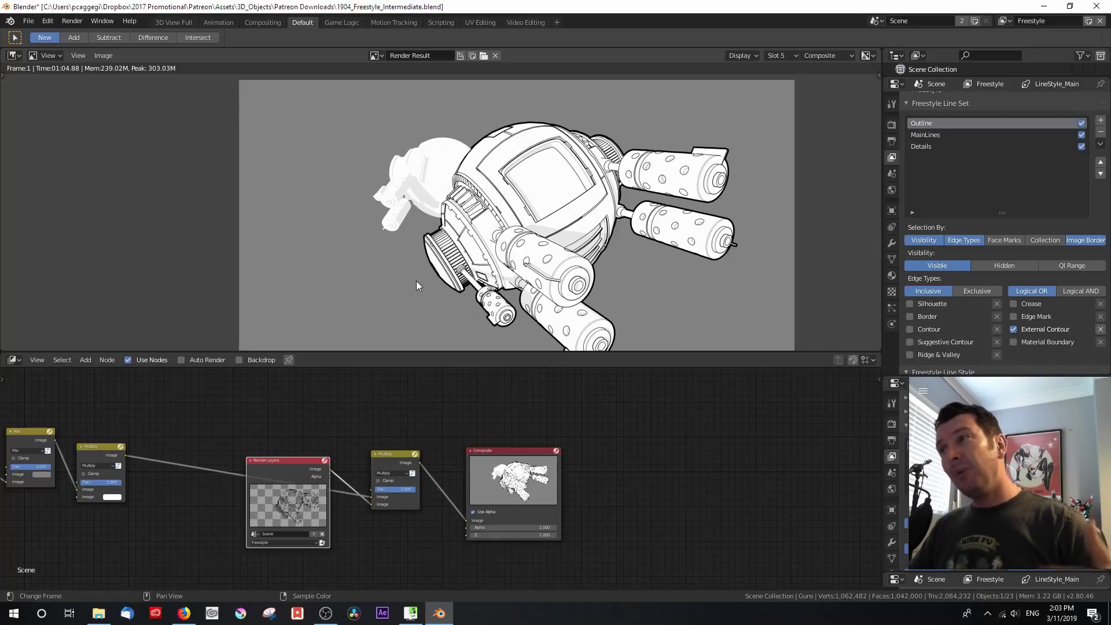
scroll(980, 270, "up", 2)
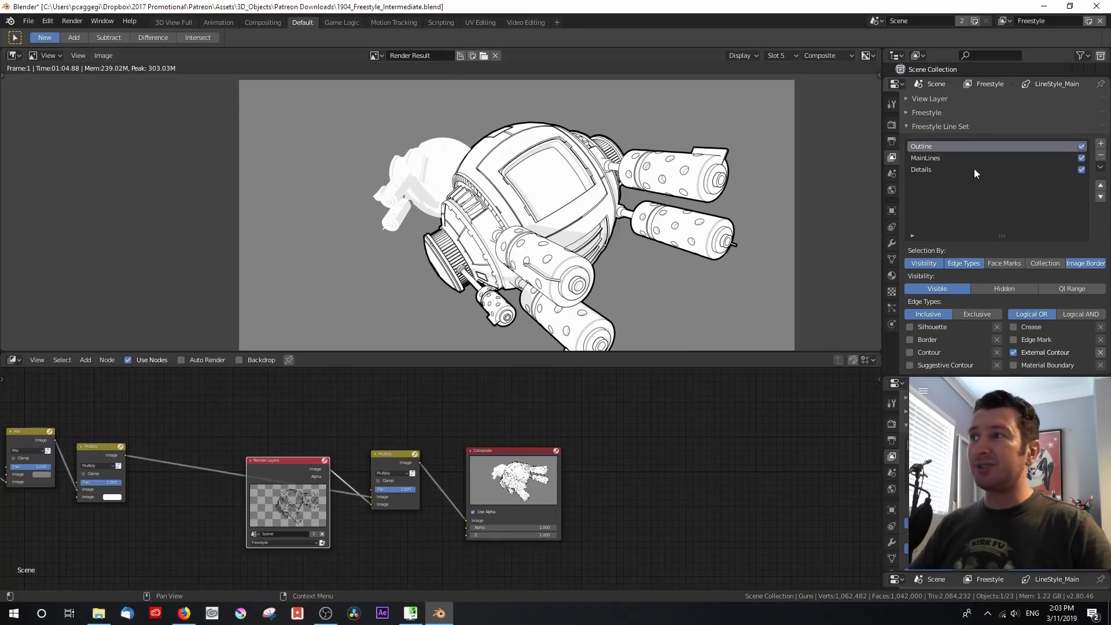
Step: Enlarge the Outliner to list Pod, Pod2, Camera and Sun, keeping the Freestyle view layer
left_click_drag(1003, 76, 979, 213)
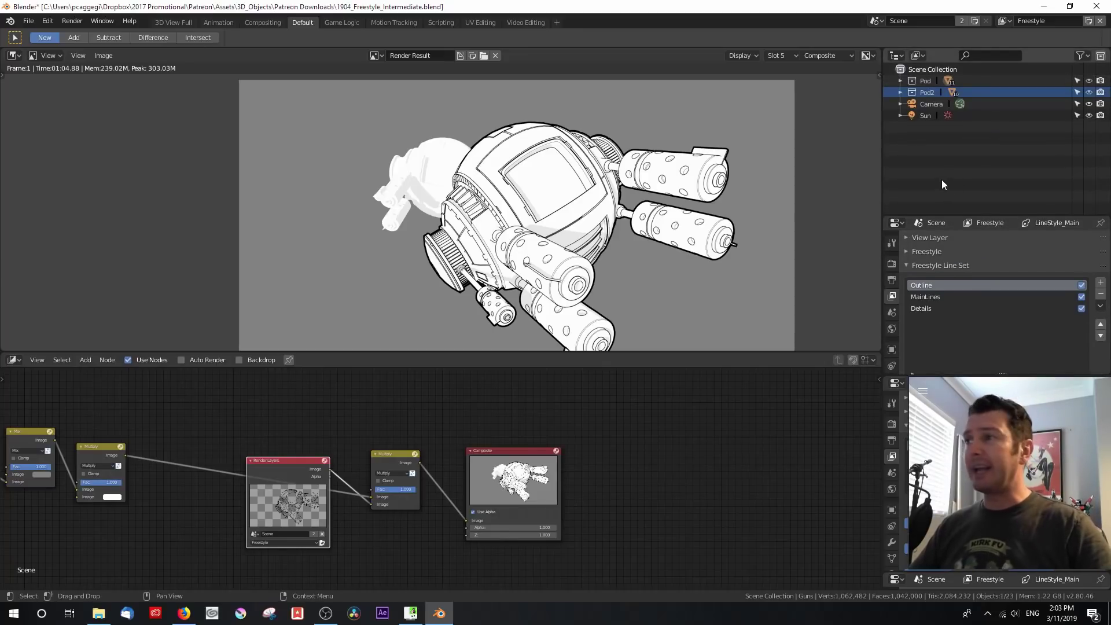
left_click(1005, 19)
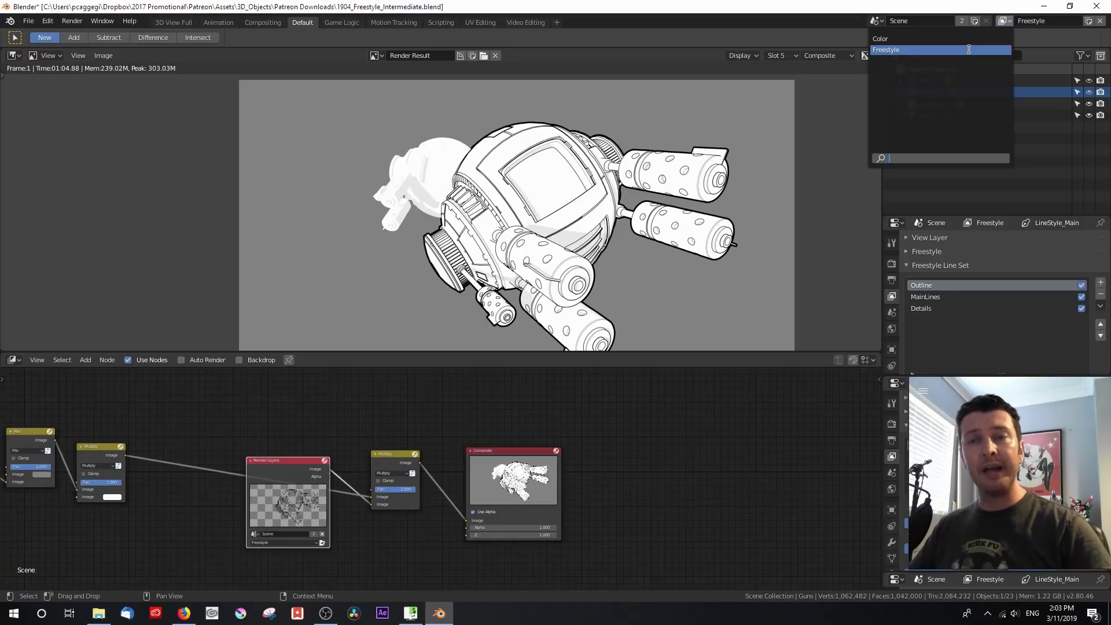
left_click(1071, 33)
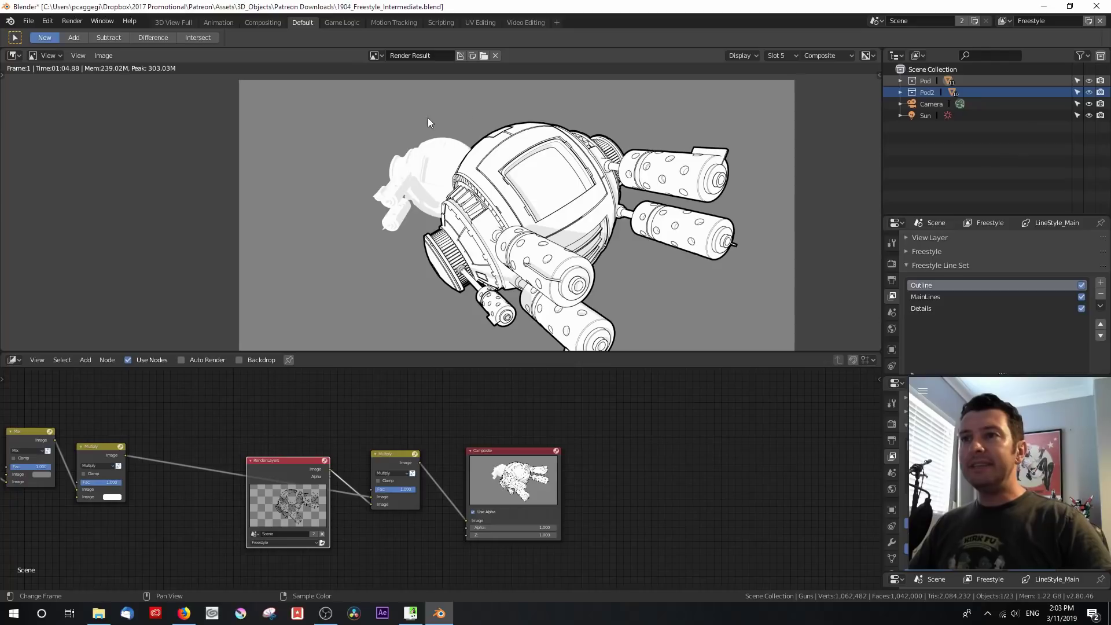
Step: Make the render view taller above the node tree, framing the robot's front
scroll(413, 127, "up", 3)
middle_click_drag(413, 150, 408, 202)
left_click_drag(423, 353, 417, 454)
left_click(1004, 21)
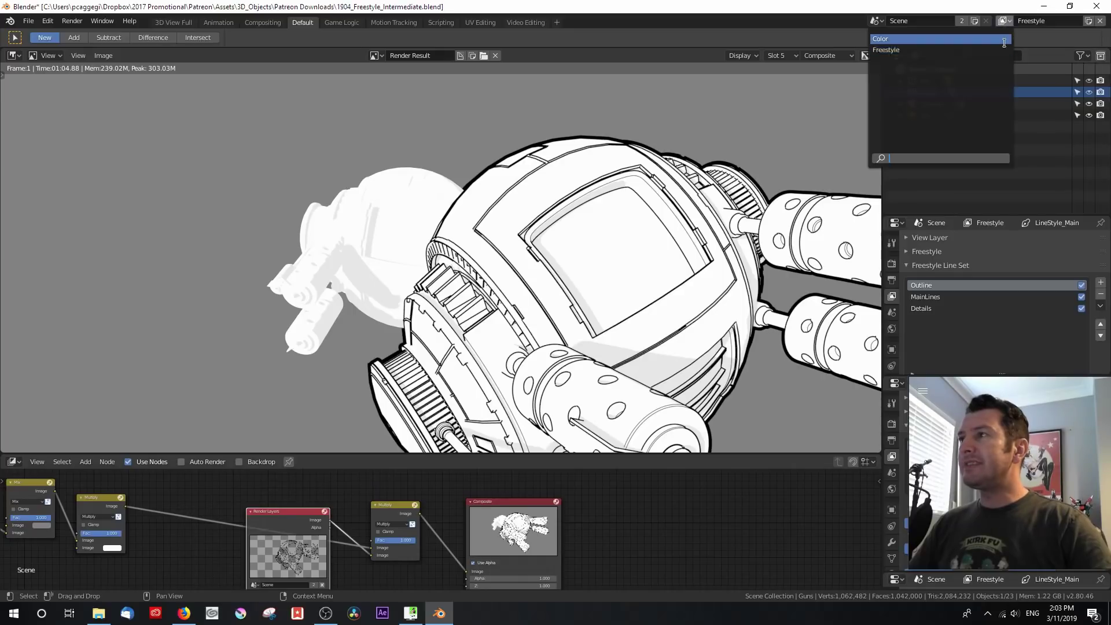
left_click(972, 52)
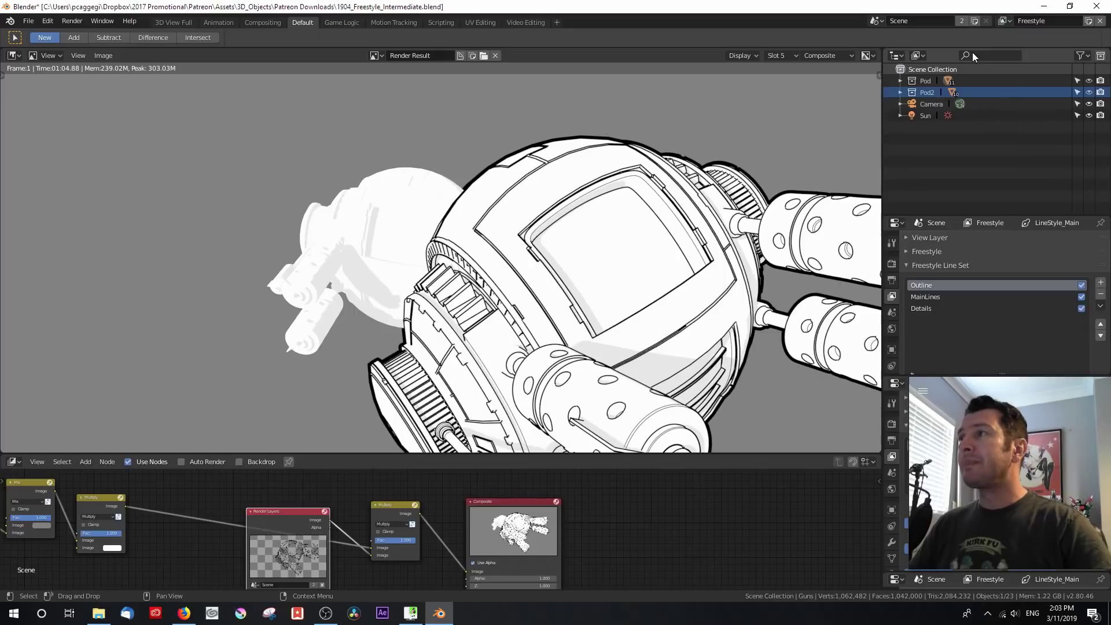
Step: Exclude the Pod2 collection from the Freestyle view layer
right_click(929, 91)
mouse_move(922, 185)
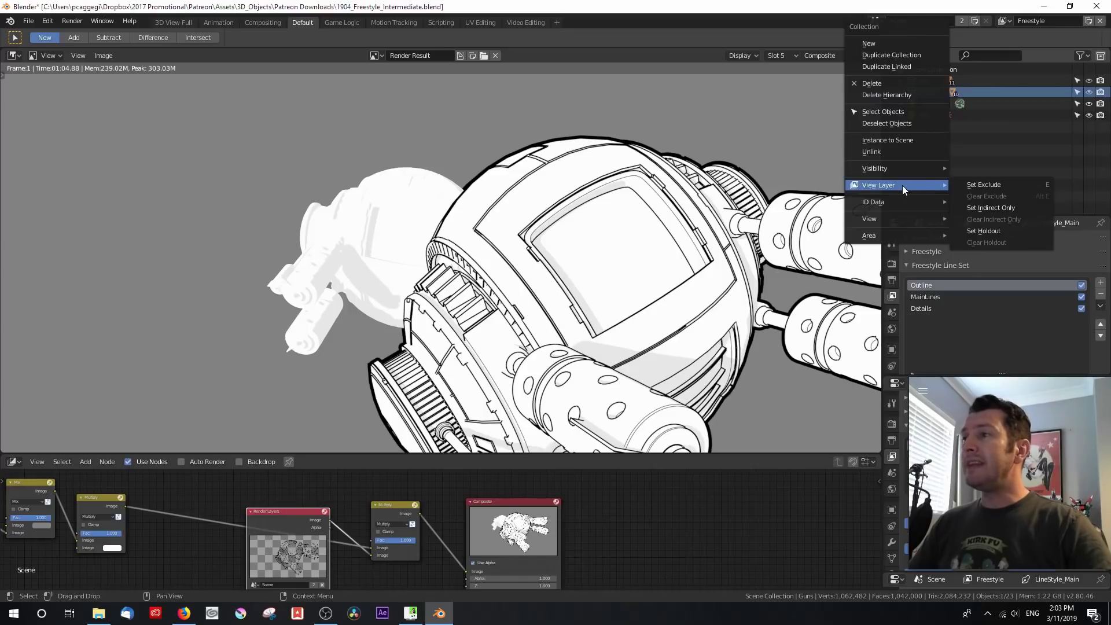
left_click(996, 182)
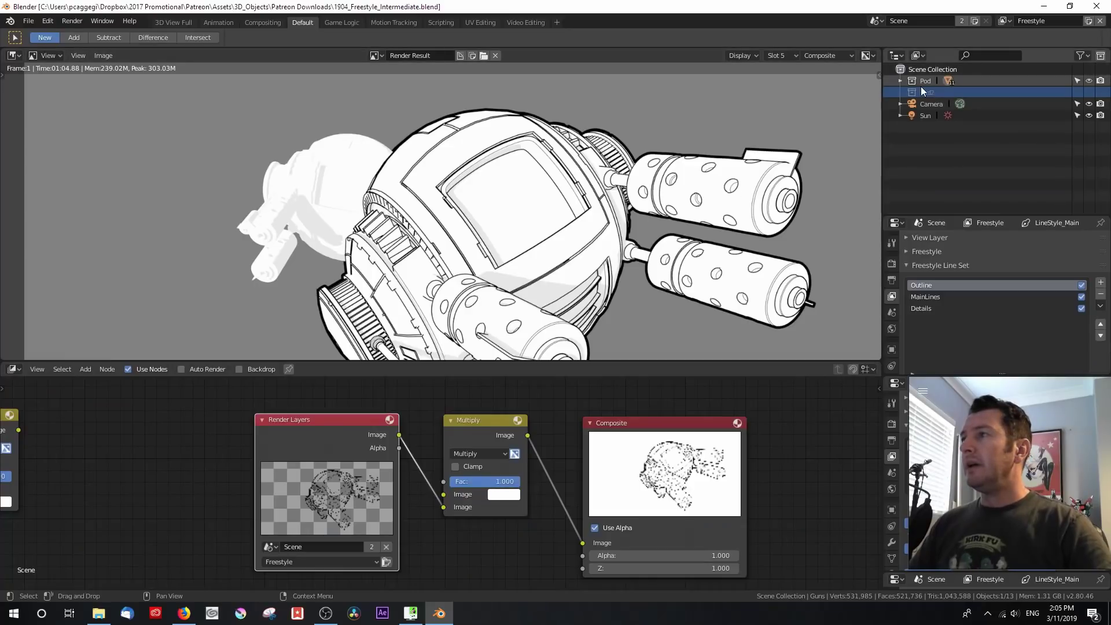
Step: Switch to the Color view layer and back to Freestyle to compare Pod2's status
left_click(1004, 20)
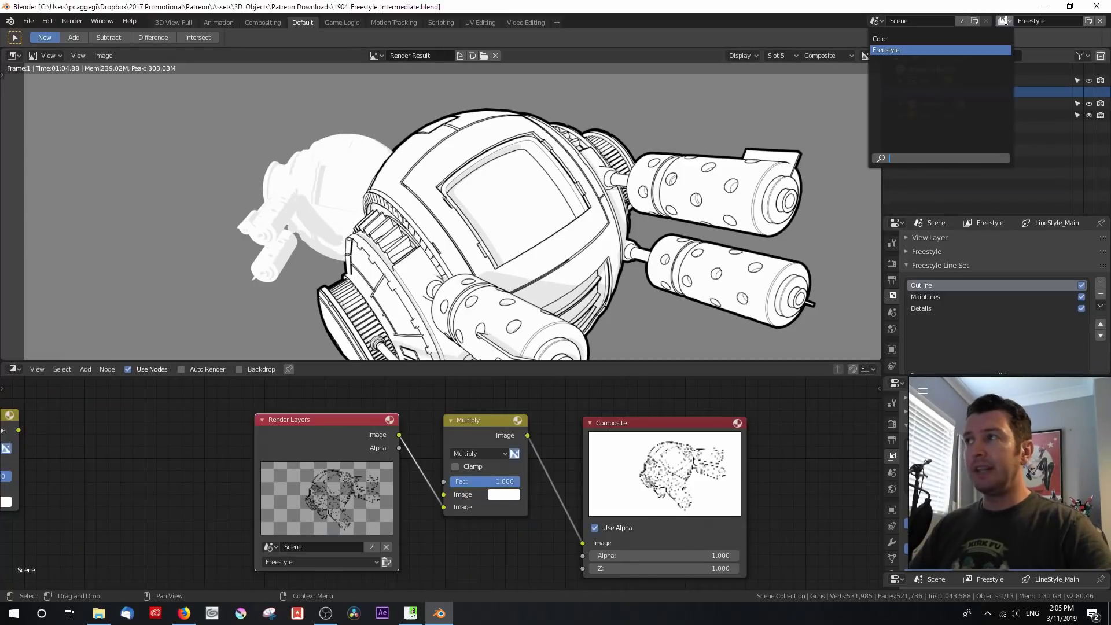
left_click(1002, 39)
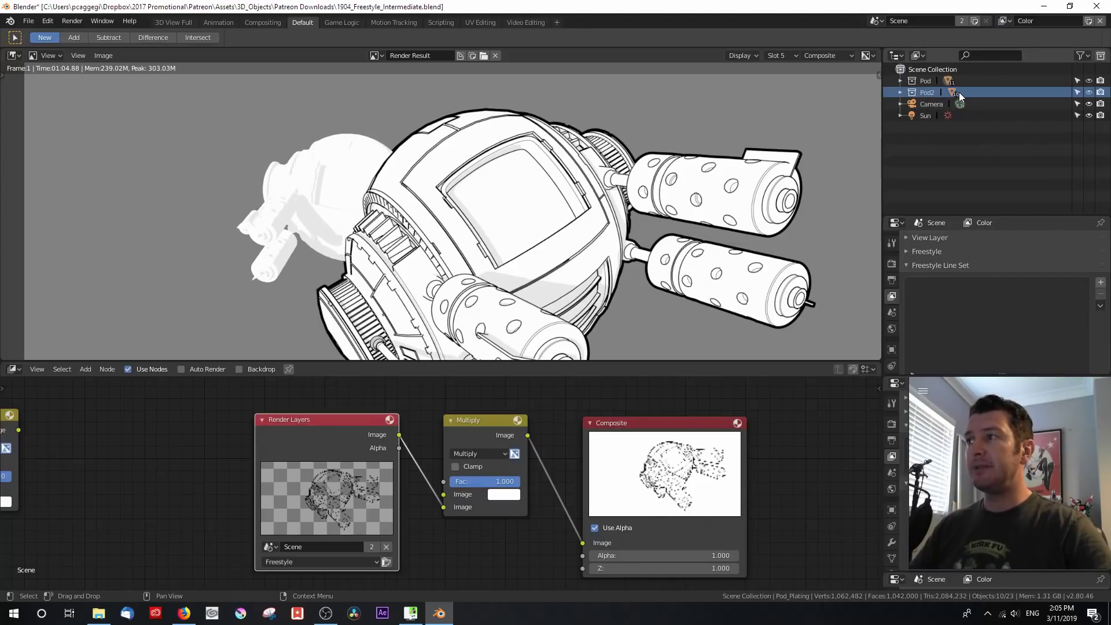
left_click(1005, 21)
left_click(1003, 51)
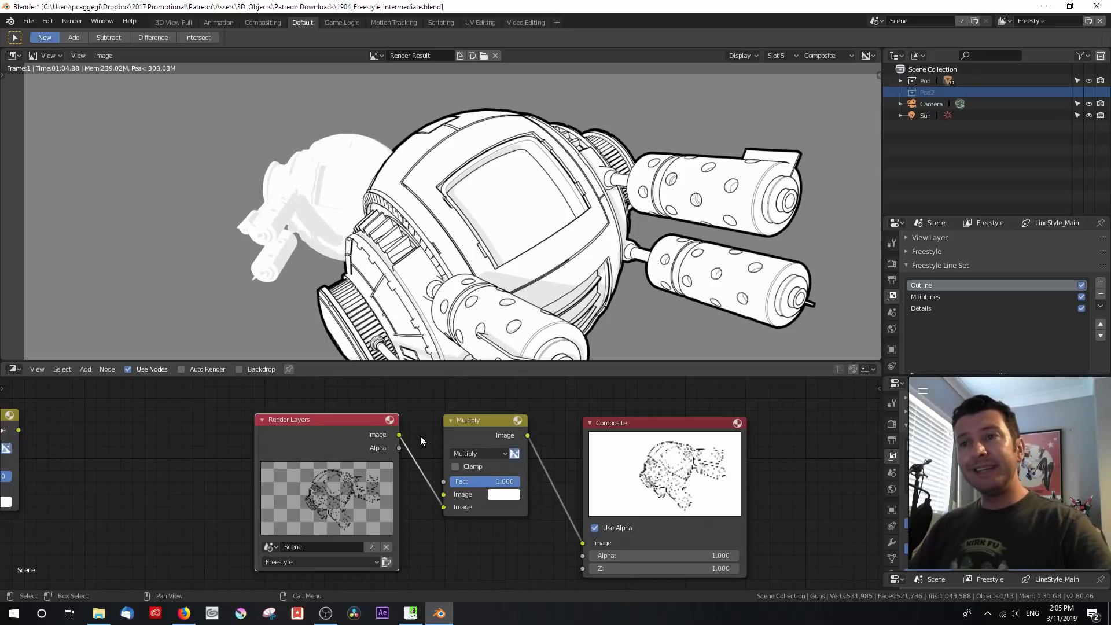
left_click(775, 55)
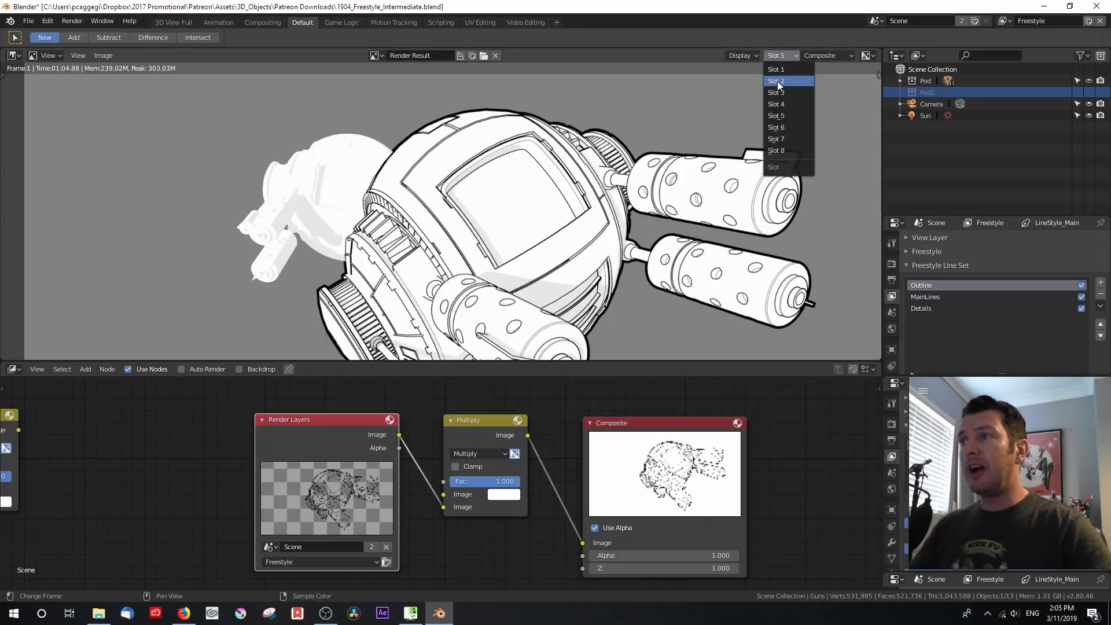
Step: Show the new Slot 6 render and pan to the robot's body
left_click(776, 127)
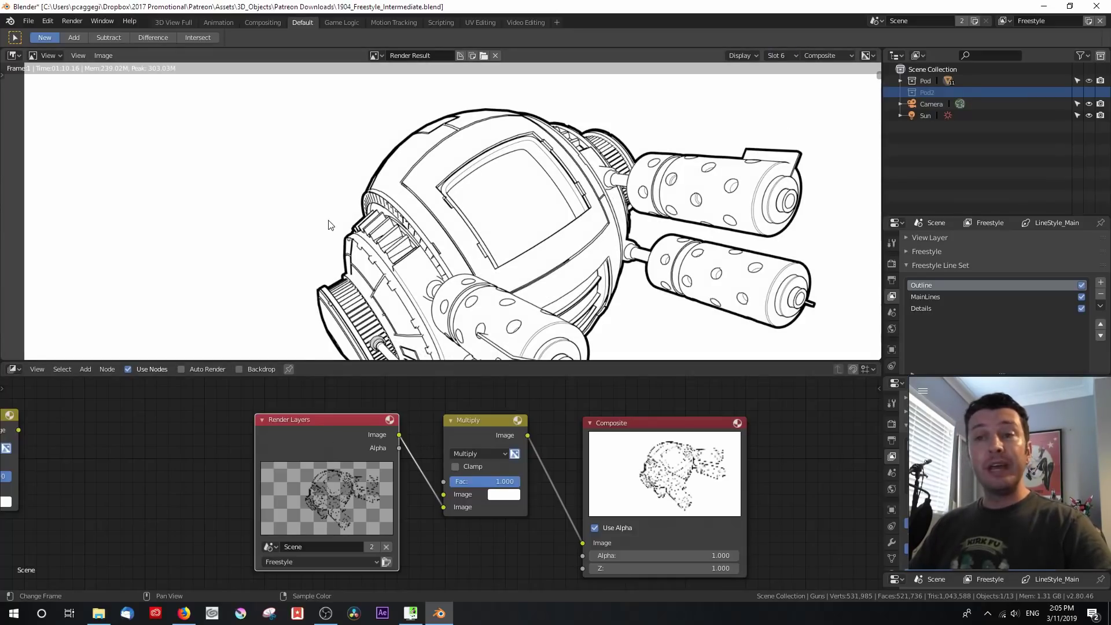
scroll(327, 220, "up", 2)
middle_click_drag(325, 216, 389, 251)
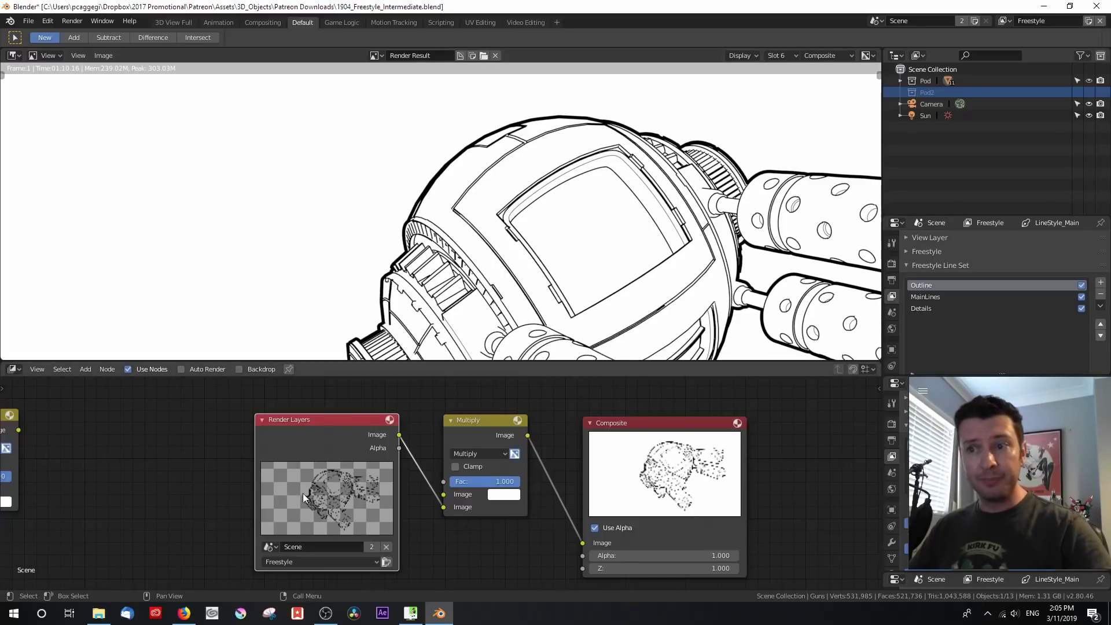
scroll(180, 478, "down", 2)
Step: Feed the left Multiply result into the right Multiply's Image input
left_click_drag(175, 450, 449, 491)
scroll(431, 268, "up", 3)
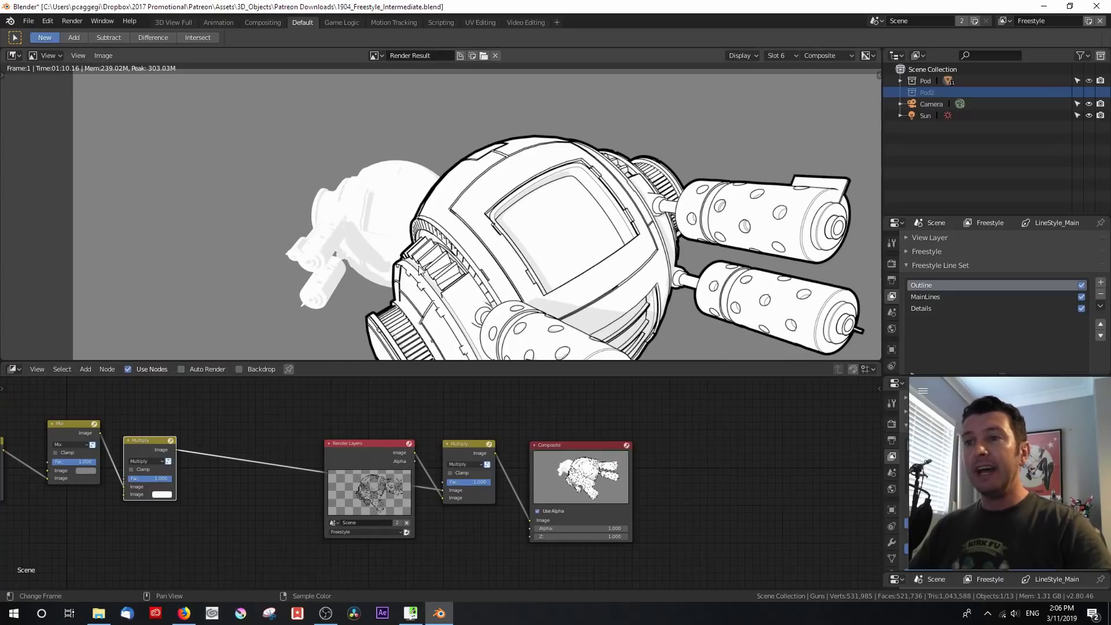
scroll(429, 271, "down", 1)
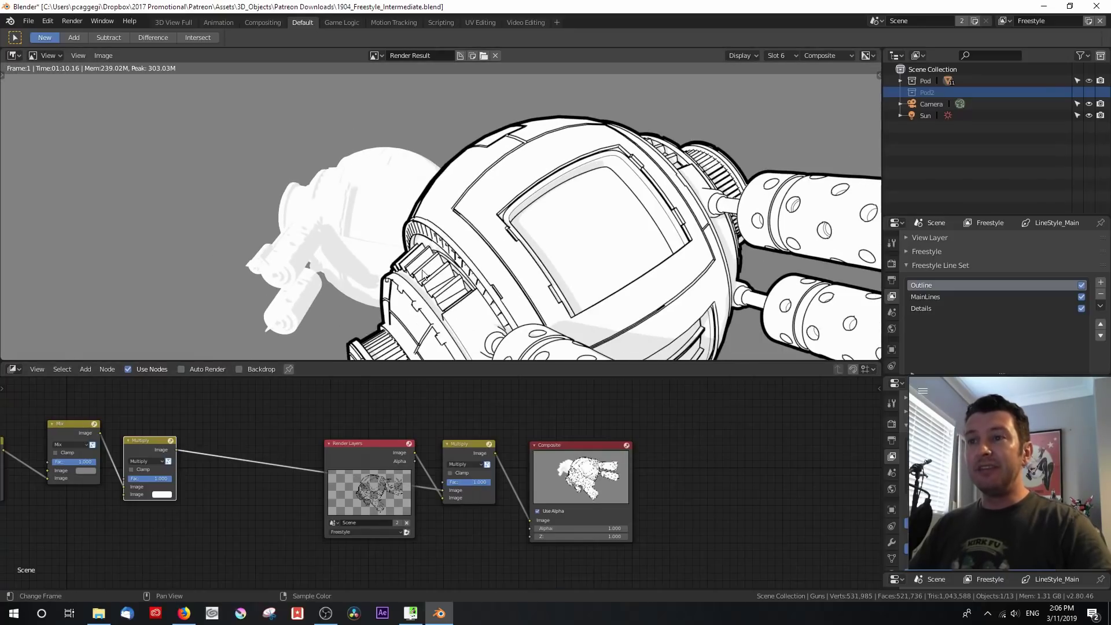
Step: Compare the Slot 5 render against the Slot 6 render
left_click(777, 54)
left_click(788, 113)
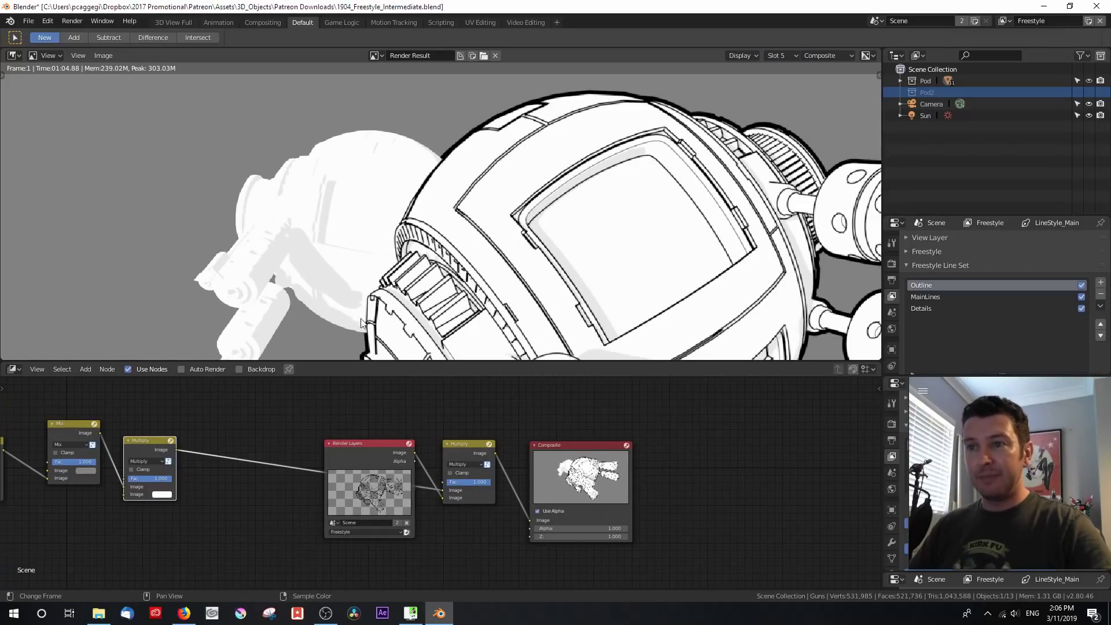
left_click(777, 56)
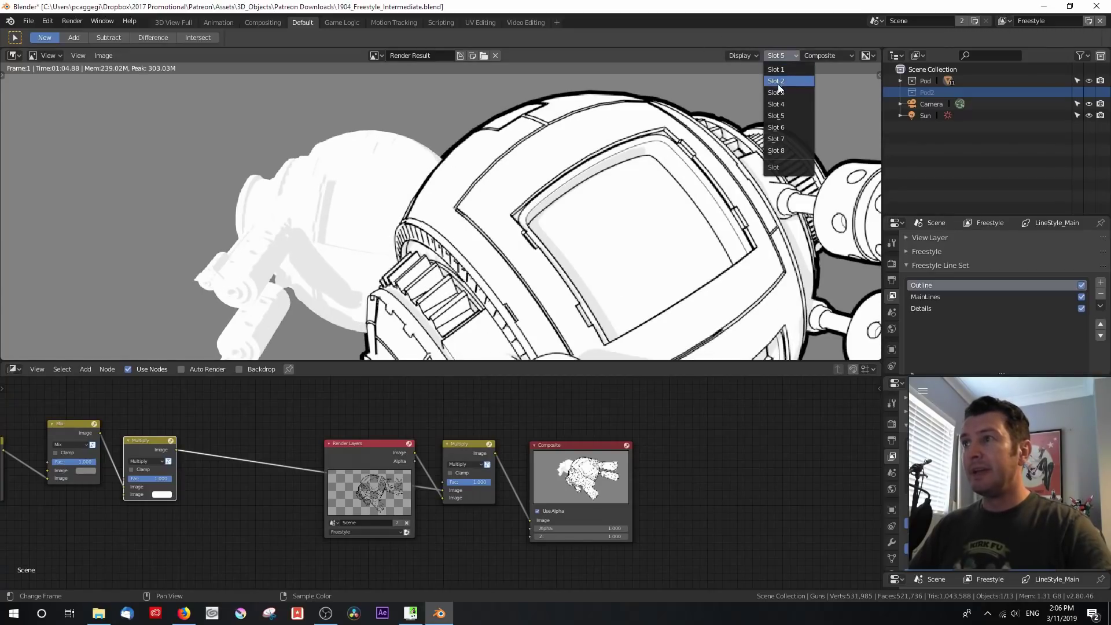
left_click(788, 128)
scroll(422, 191, "down", 5)
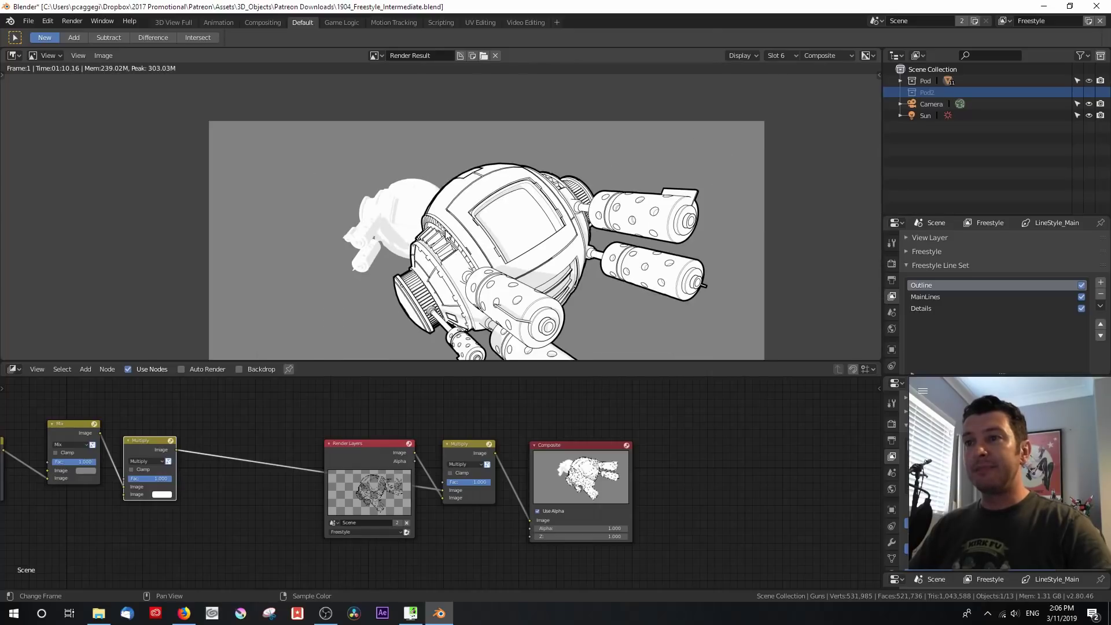
scroll(430, 222, "up", 1)
scroll(385, 243, "up", 1)
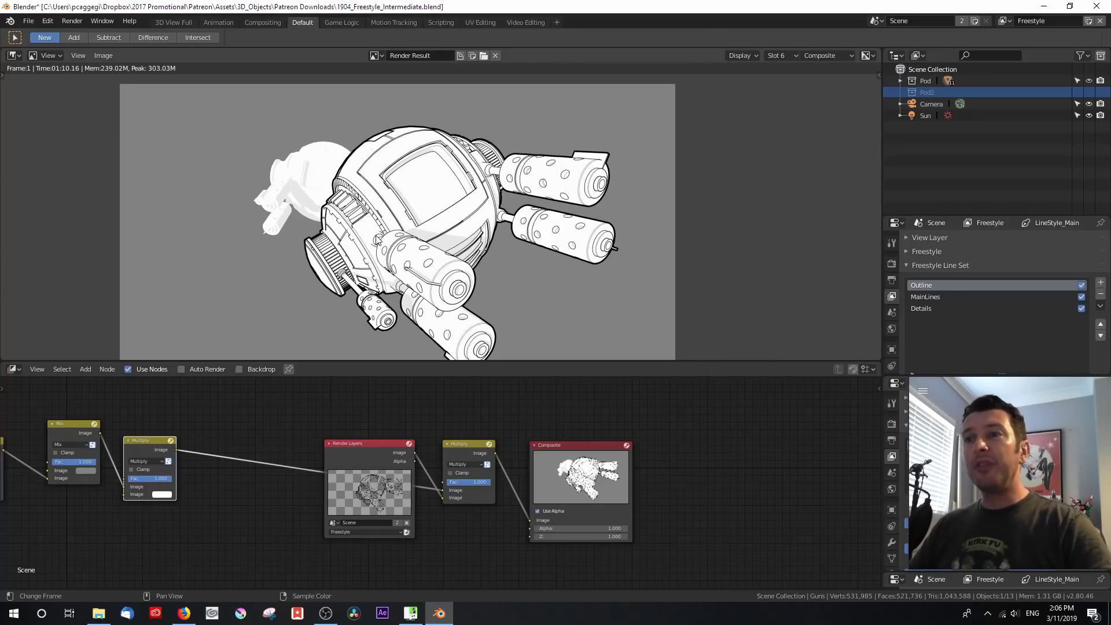
Step: Recentre the robot and move the Render Layers node down and left
middle_click_drag(392, 284, 435, 263)
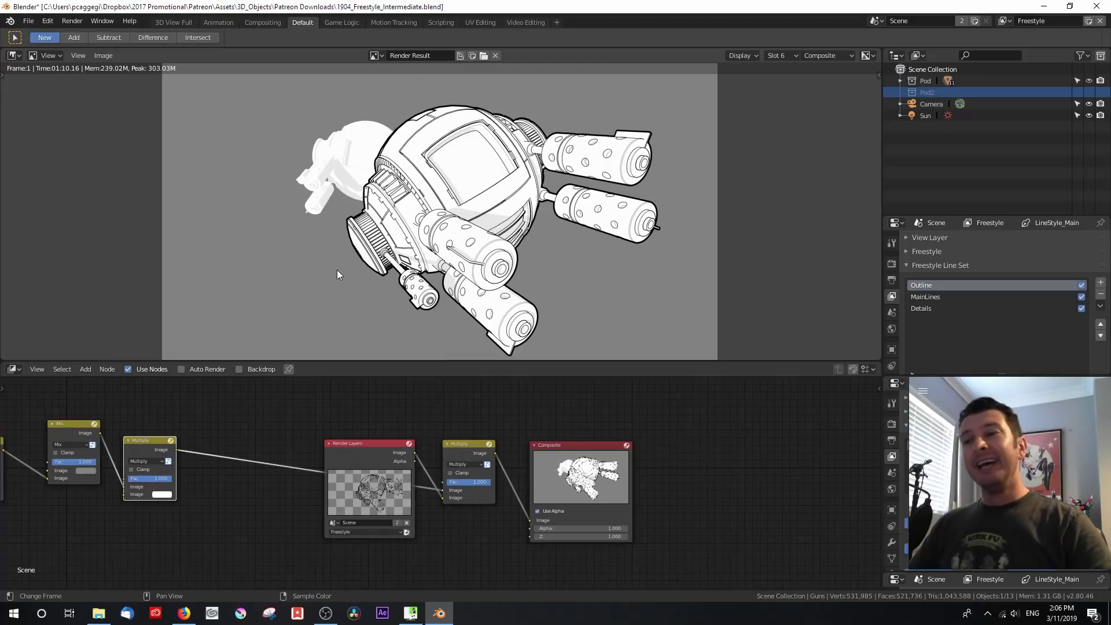
left_click_drag(349, 443, 326, 512)
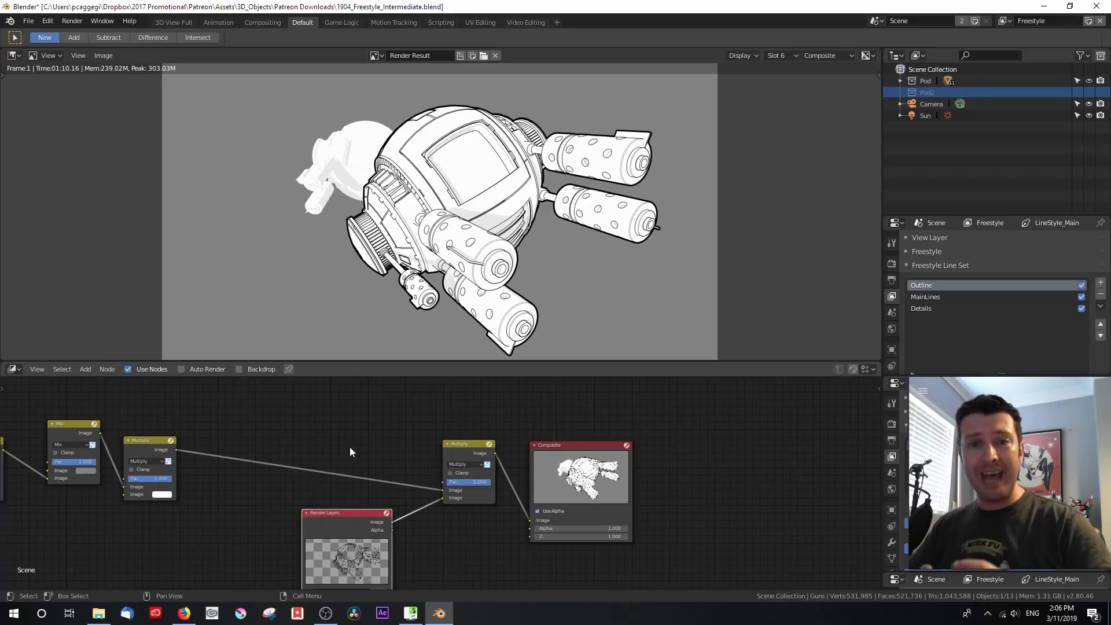
middle_click_drag(350, 447, 508, 460)
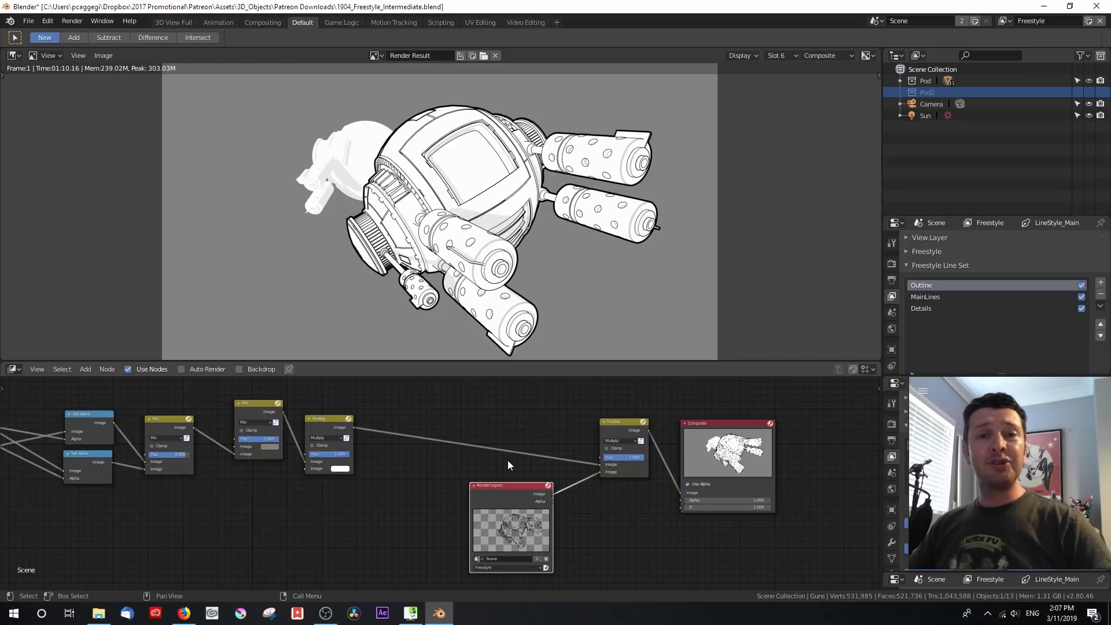